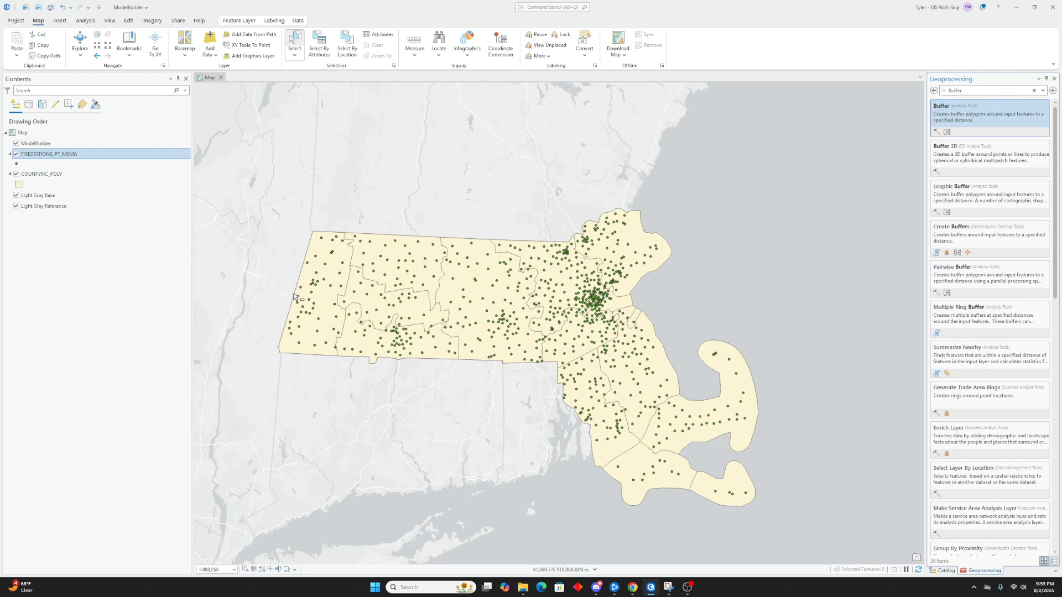
- Open the county layer's attribute table and select individual county rows to inspect them on the map
{"action": "right_click", "coordinate": [53, 178]}
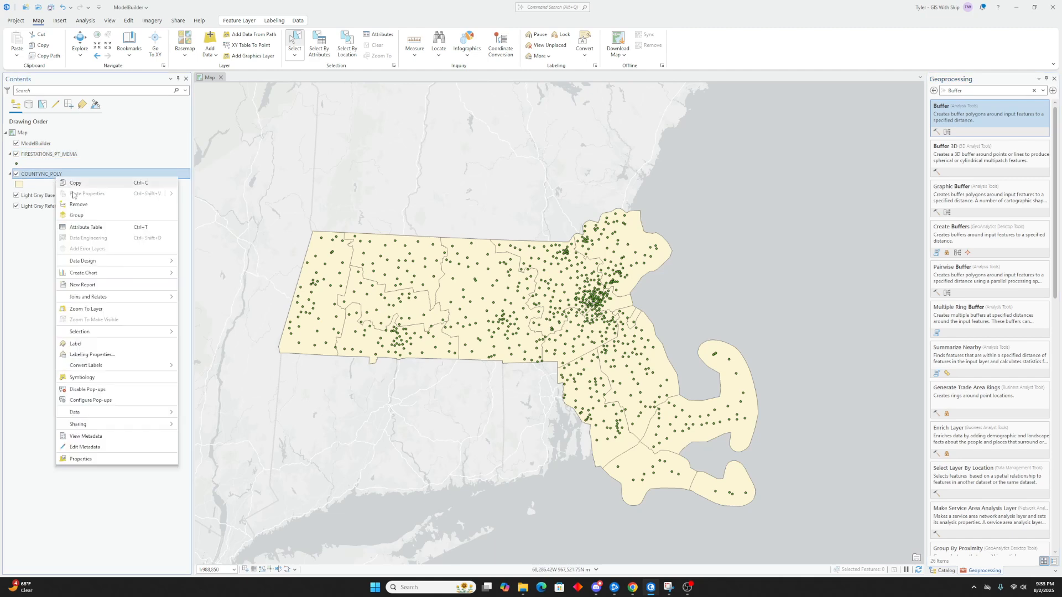
{"action": "left_click", "coordinate": [92, 223]}
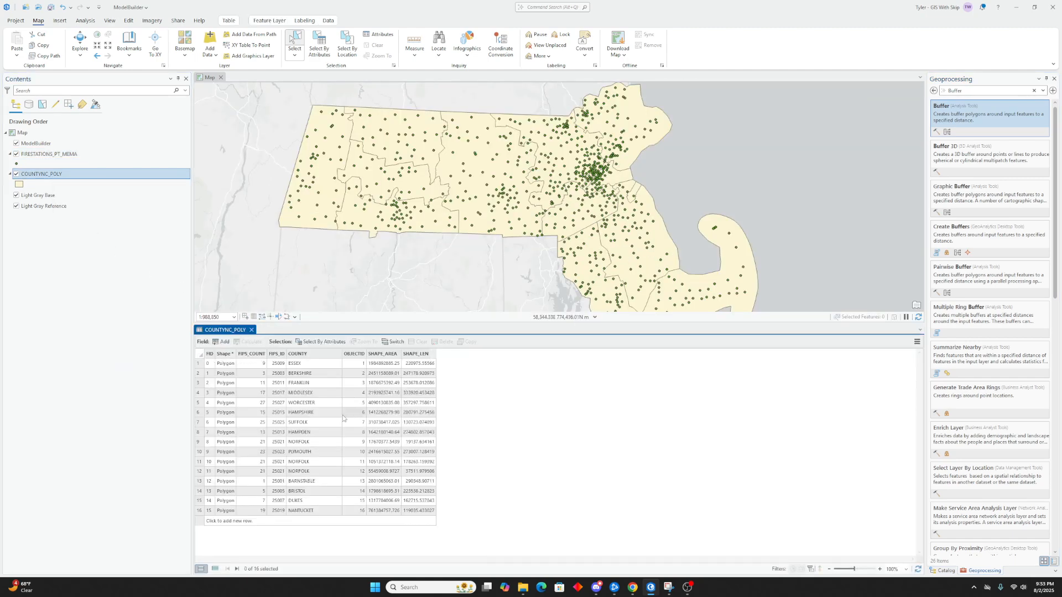
{"action": "left_click", "coordinate": [202, 363]}
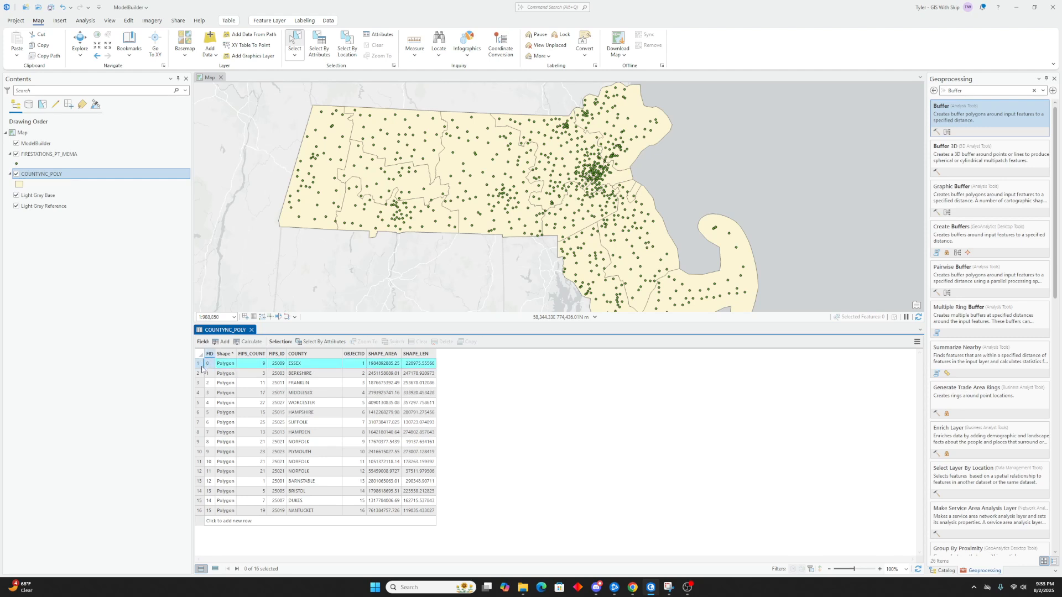
{"action": "left_click", "coordinate": [199, 394]}
{"action": "left_click", "coordinate": [200, 413]}
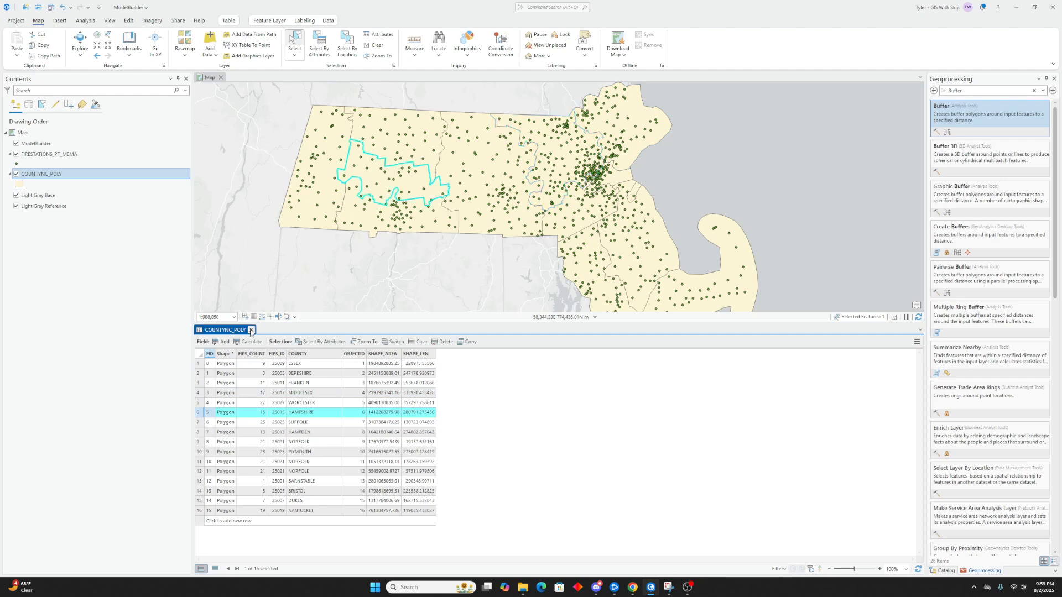
{"action": "left_click", "coordinate": [199, 365]}
{"action": "left_click", "coordinate": [198, 375]}
{"action": "left_click", "coordinate": [199, 385]}
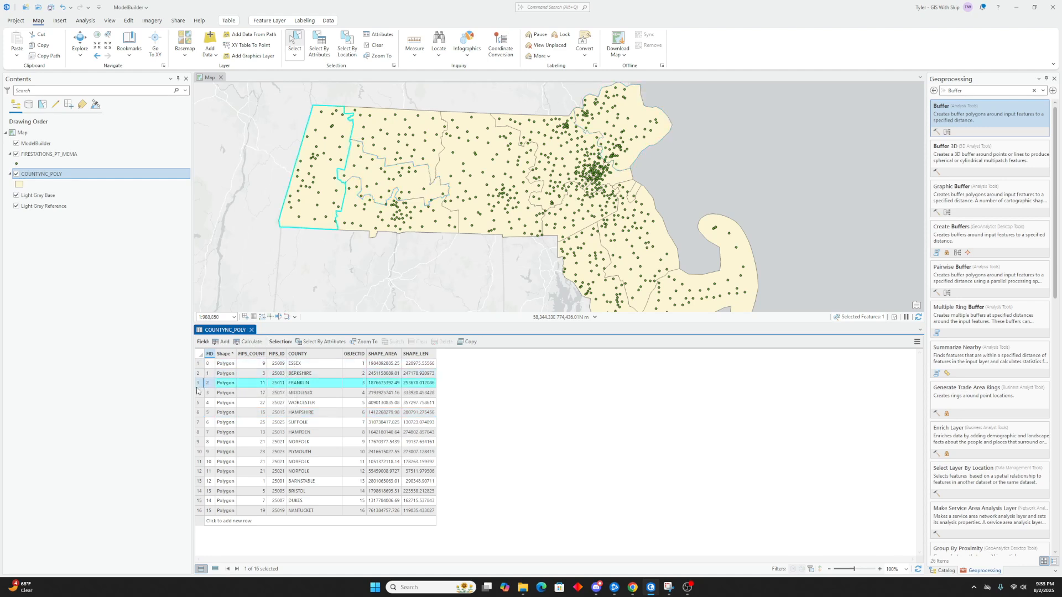
{"action": "left_click", "coordinate": [198, 395]}
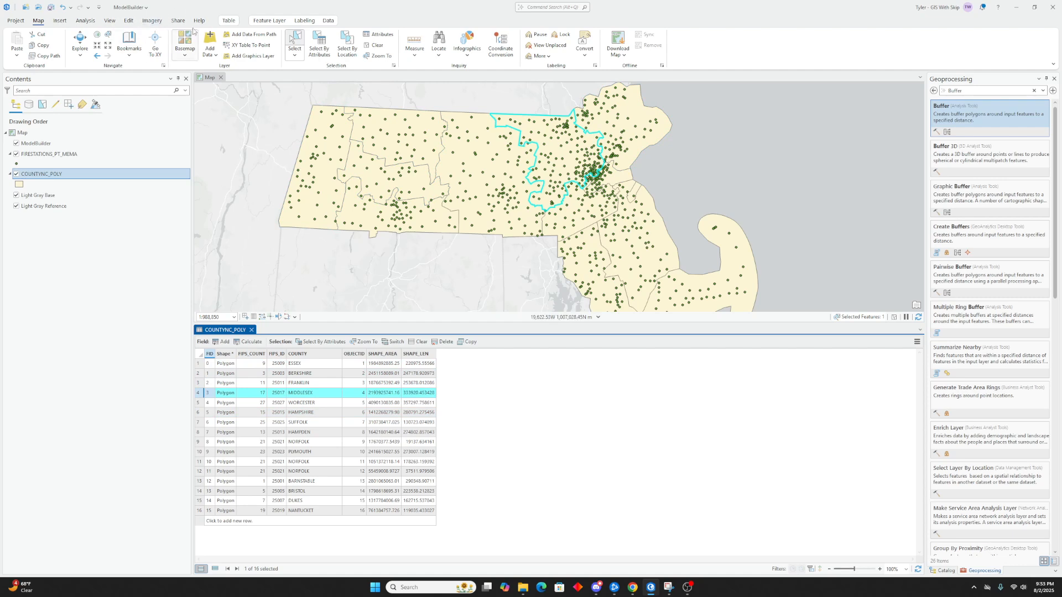
- Create a new ModelBuilder model and enlarge the model pane
{"action": "left_click", "coordinate": [86, 25]}
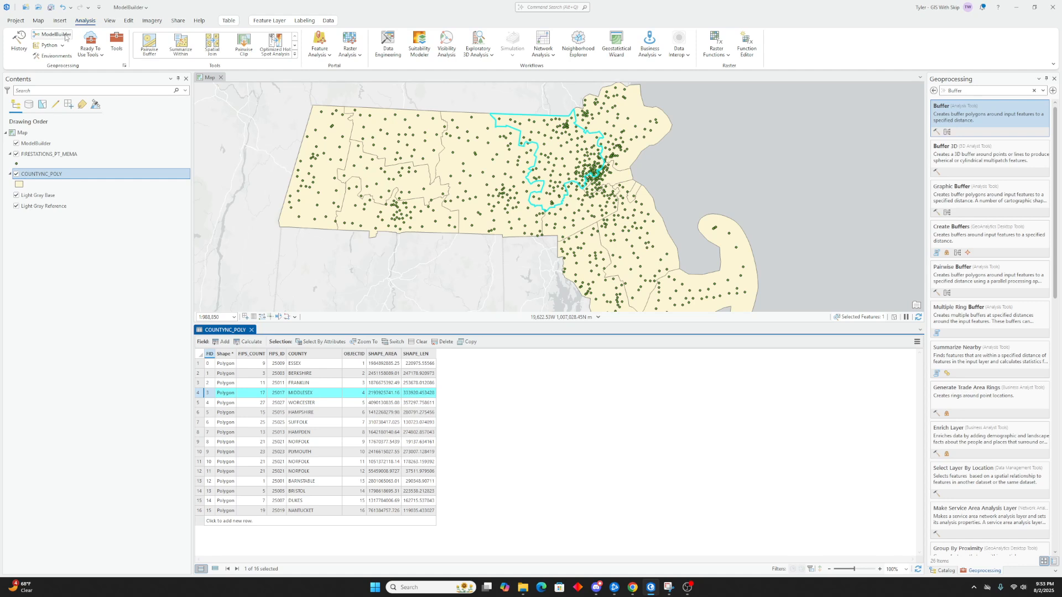
{"action": "left_click", "coordinate": [54, 34]}
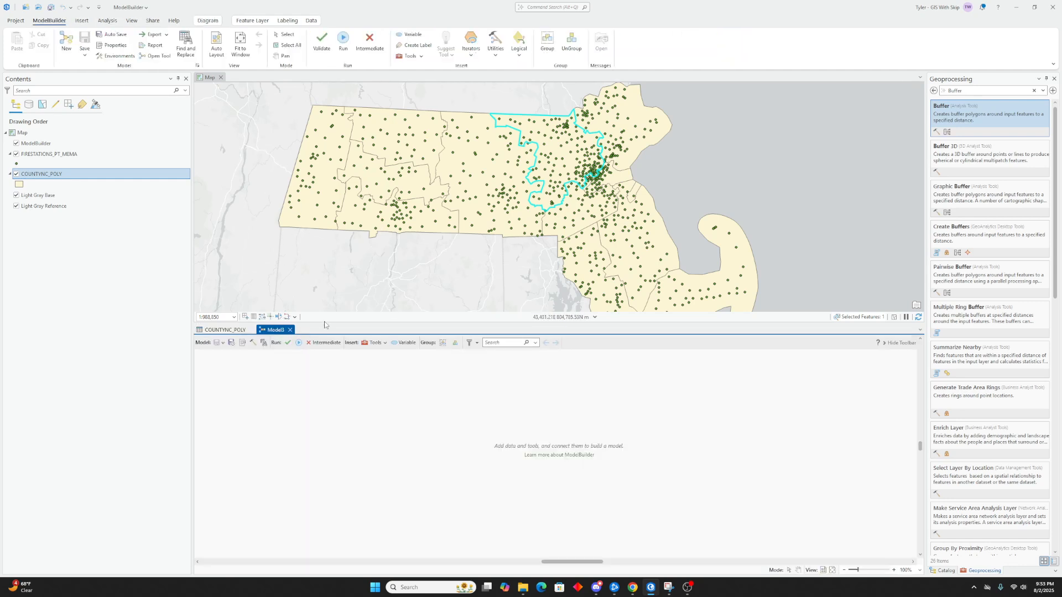
{"action": "left_click_drag", "start_coordinate": [325, 323], "coordinate": [321, 194]}
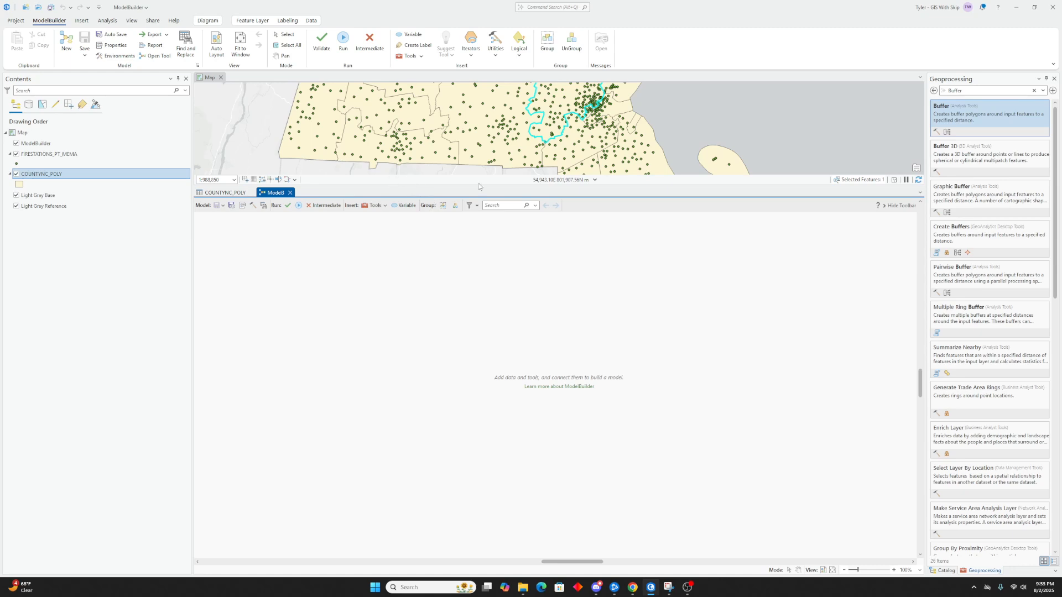
- Search the geoprocessing tools for Clip and add the Clip tool to the model
{"action": "left_click", "coordinate": [984, 88]}
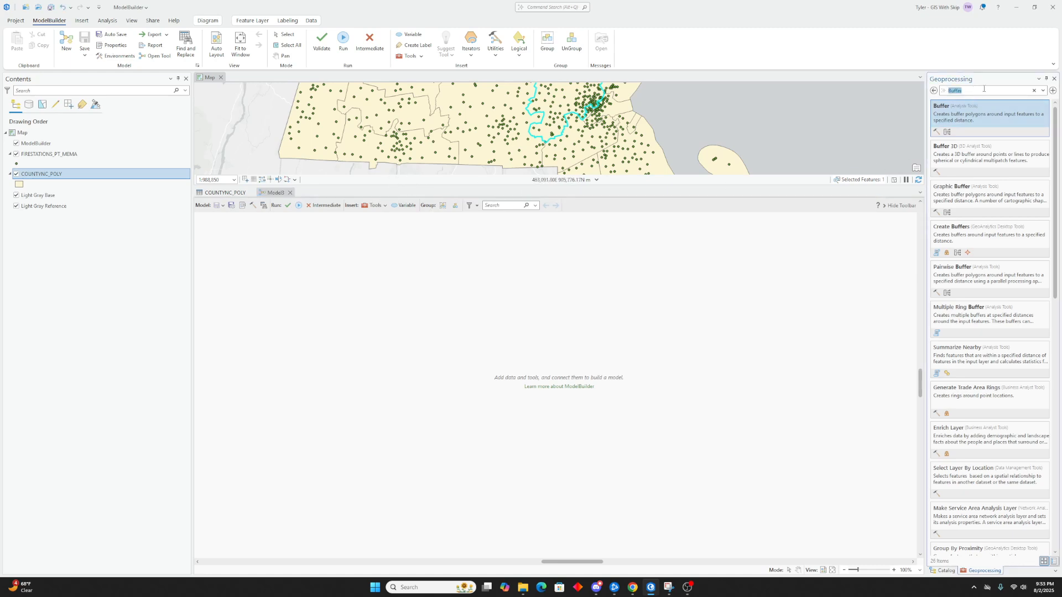
{"action": "type", "text": "Clip"}
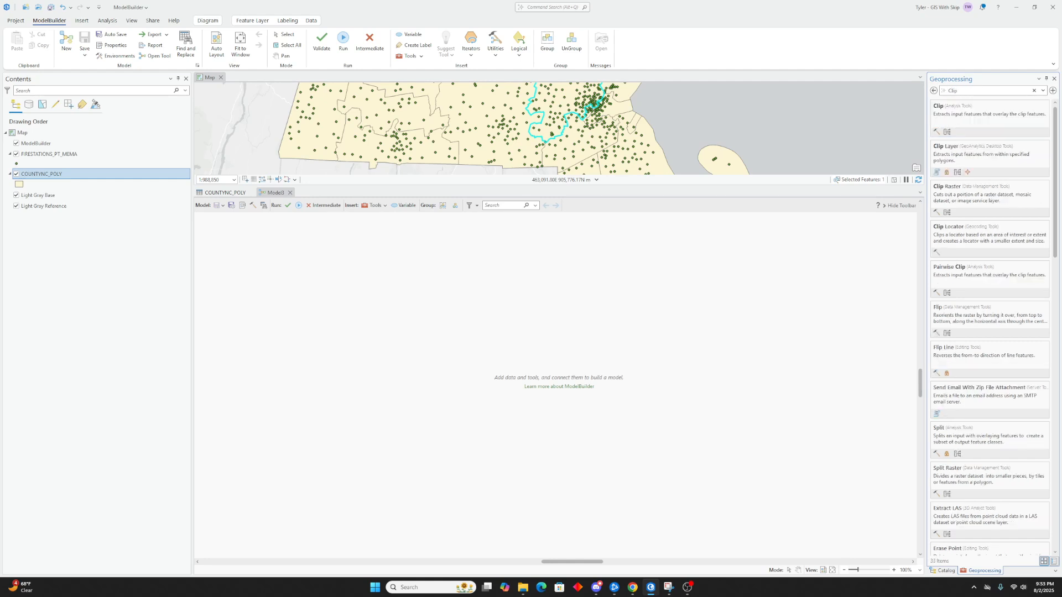
{"action": "left_click_drag", "start_coordinate": [532, 350], "coordinate": [494, 367]}
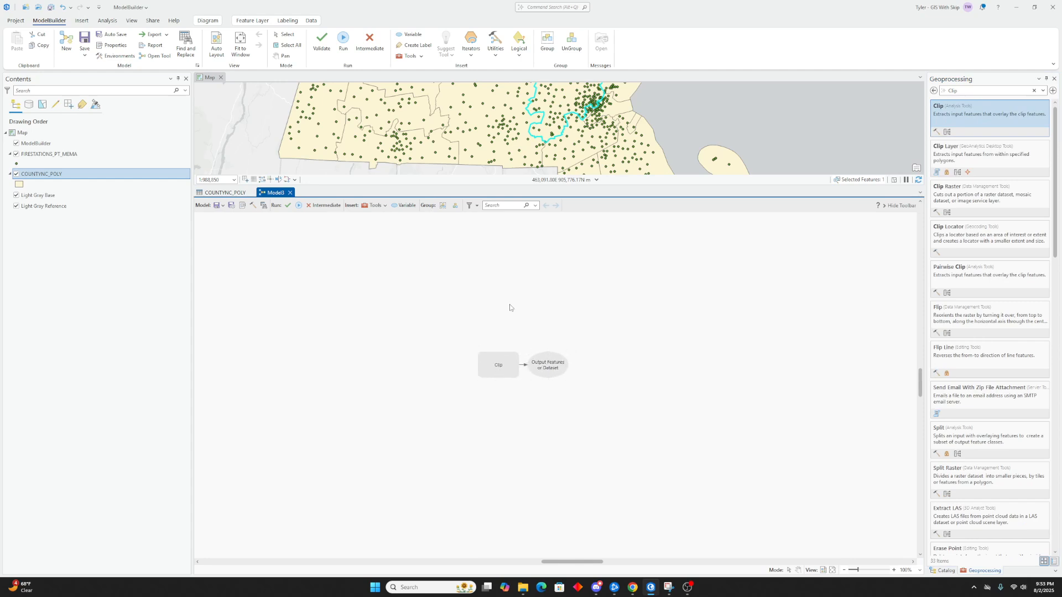
- Search for the Buffer tool and add it to the model beside Clip
{"action": "left_click", "coordinate": [946, 92]}
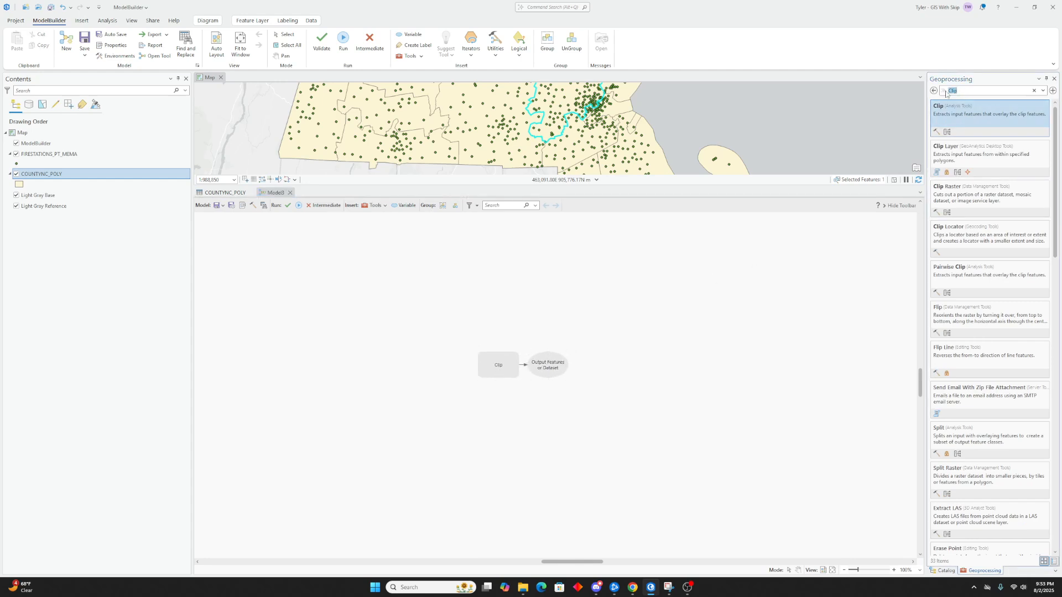
{"action": "type", "text": "Buffer"}
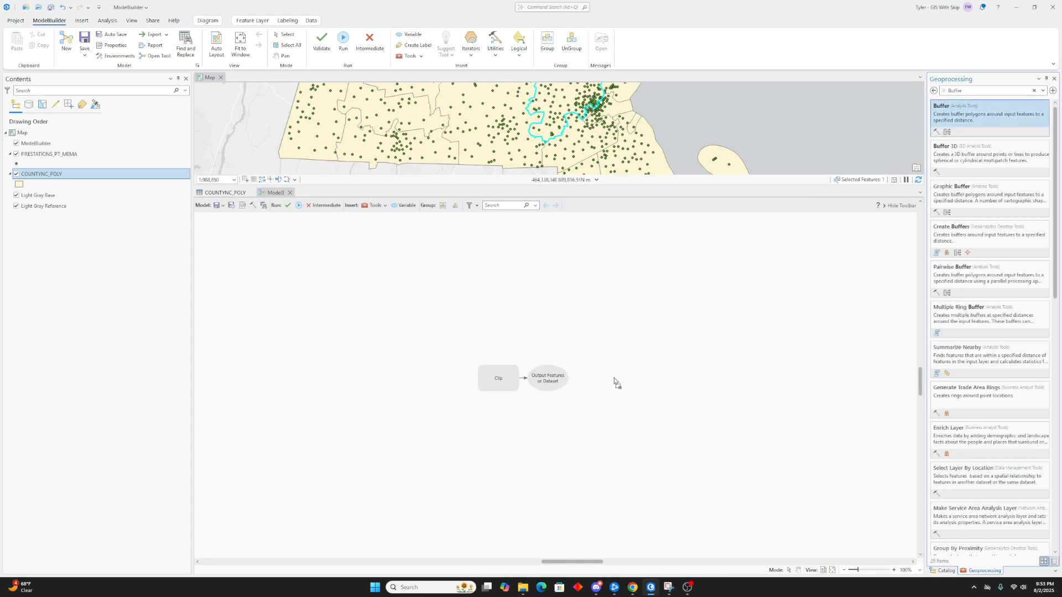
{"action": "left_click_drag", "start_coordinate": [614, 382], "coordinate": [616, 382]}
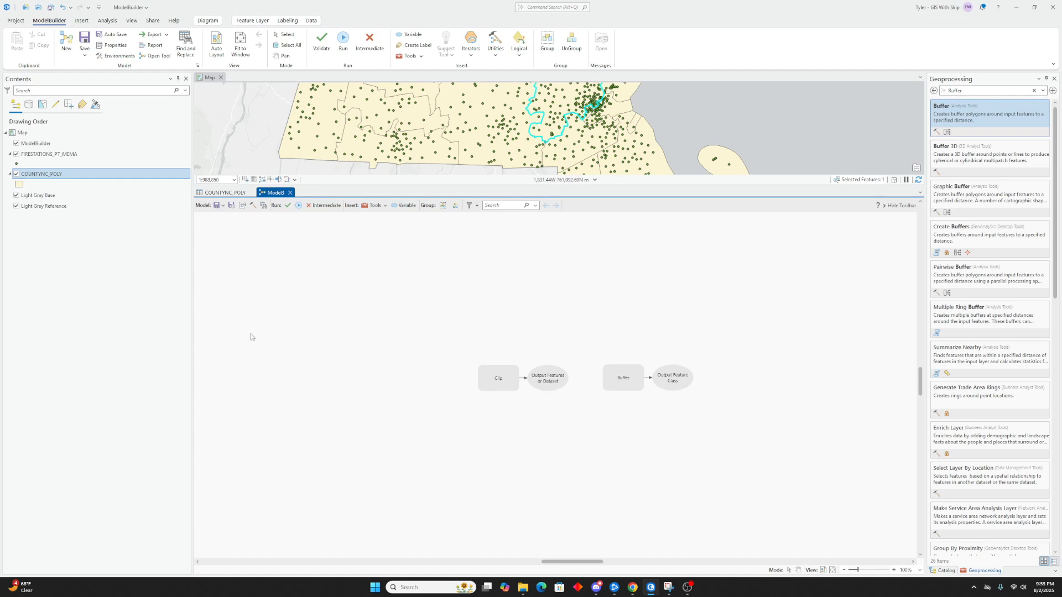
- Insert an Iterate Row Selection iterator into the model, placed left of the Clip tool
{"action": "left_click", "coordinate": [470, 56]}
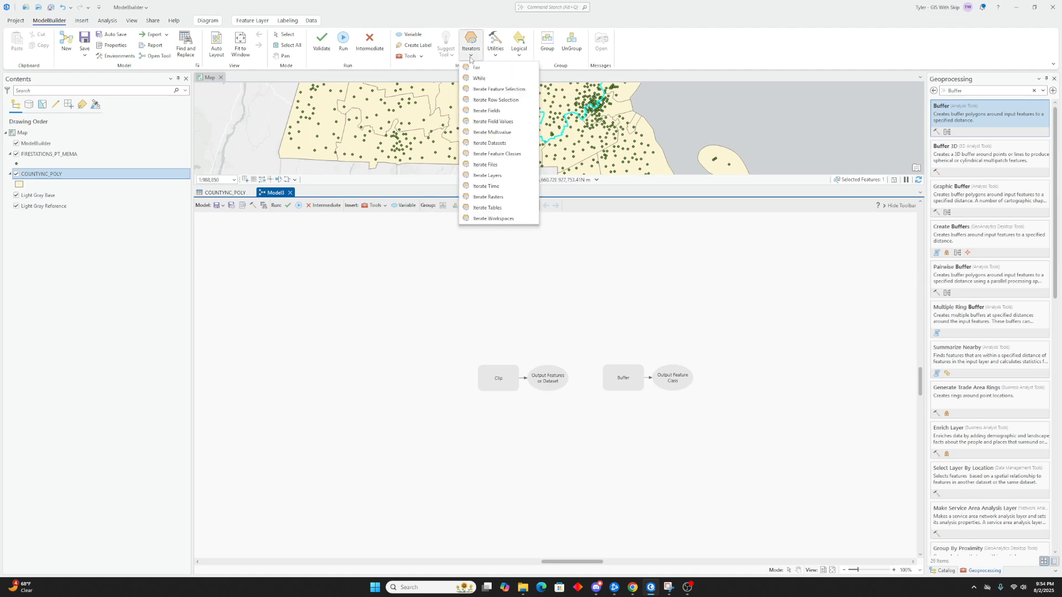
{"action": "left_click", "coordinate": [493, 102]}
{"action": "left_click_drag", "start_coordinate": [608, 348], "coordinate": [372, 379]}
{"action": "left_click", "coordinate": [513, 289]}
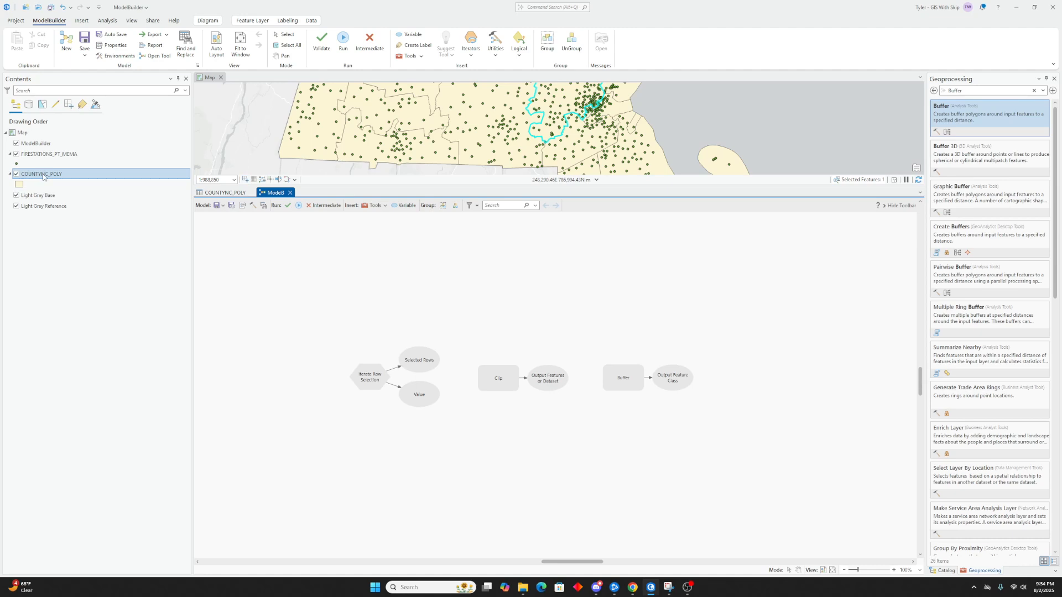
- Connect COUNTYNC_POLY as the iterator's input table and group rows by the COUNTY field, skipping null values
{"action": "left_click_drag", "start_coordinate": [43, 177], "coordinate": [375, 378]}
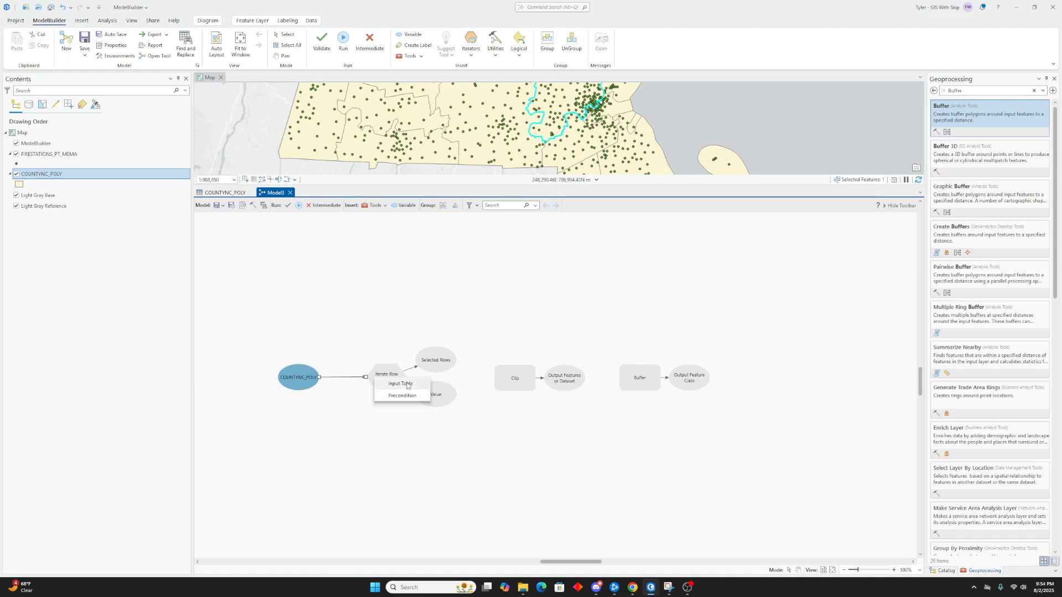
{"action": "left_click", "coordinate": [407, 384]}
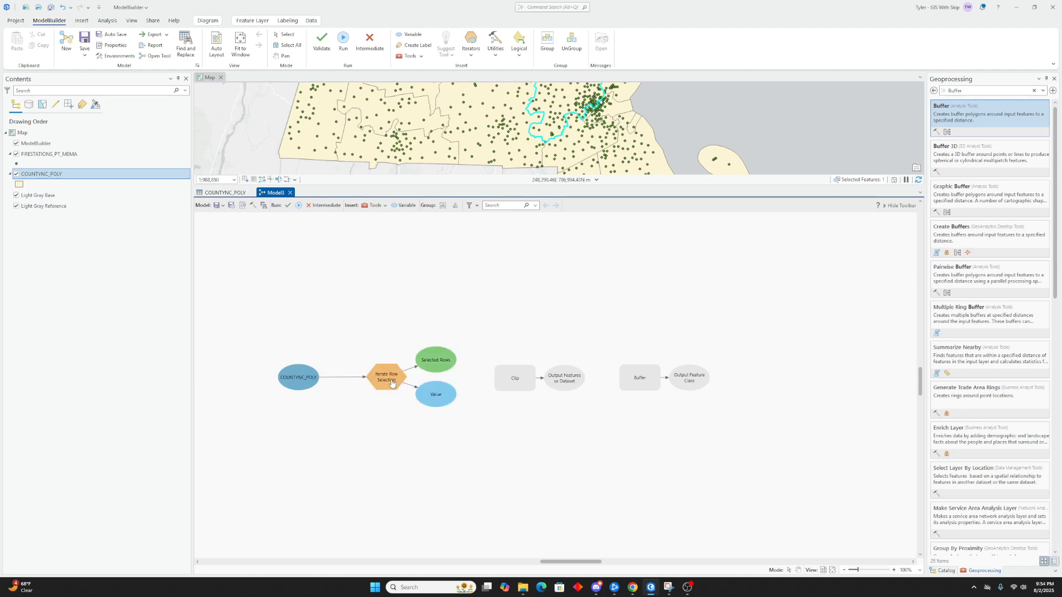
{"action": "double_click", "coordinate": [390, 381]}
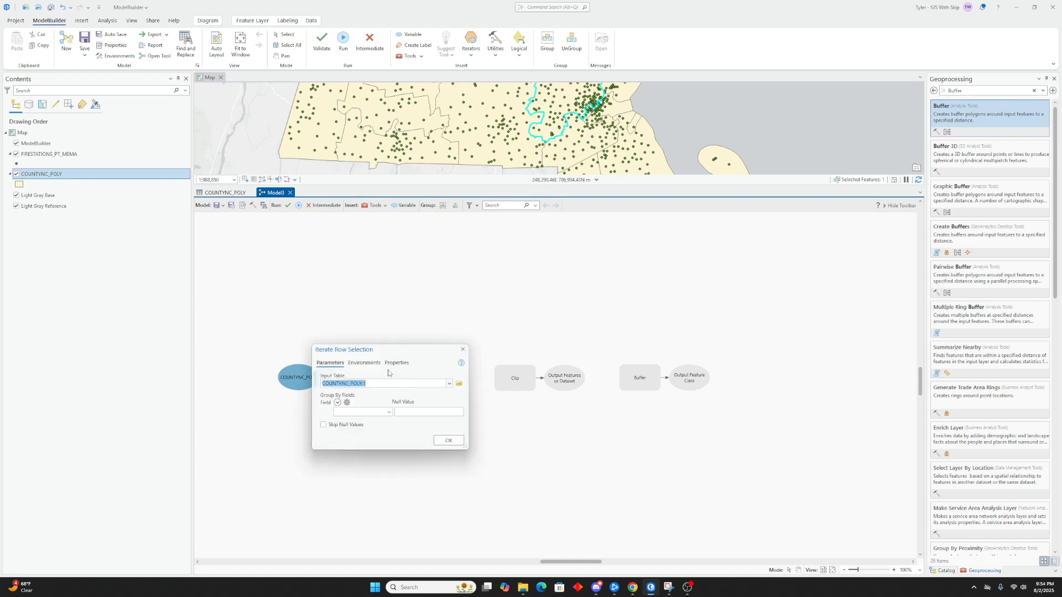
{"action": "left_click", "coordinate": [389, 412]}
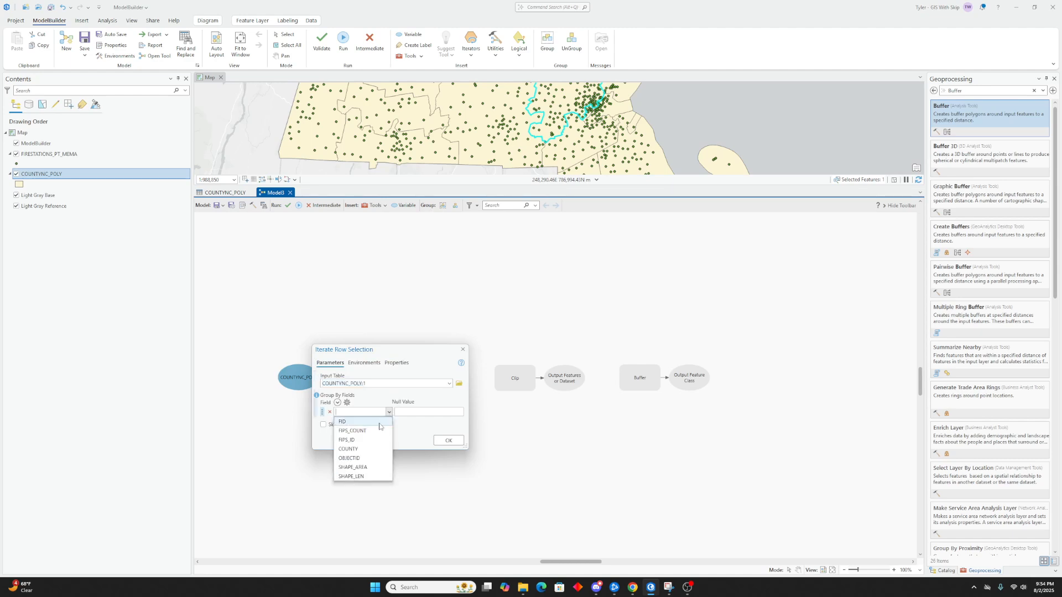
{"action": "left_click", "coordinate": [357, 449]}
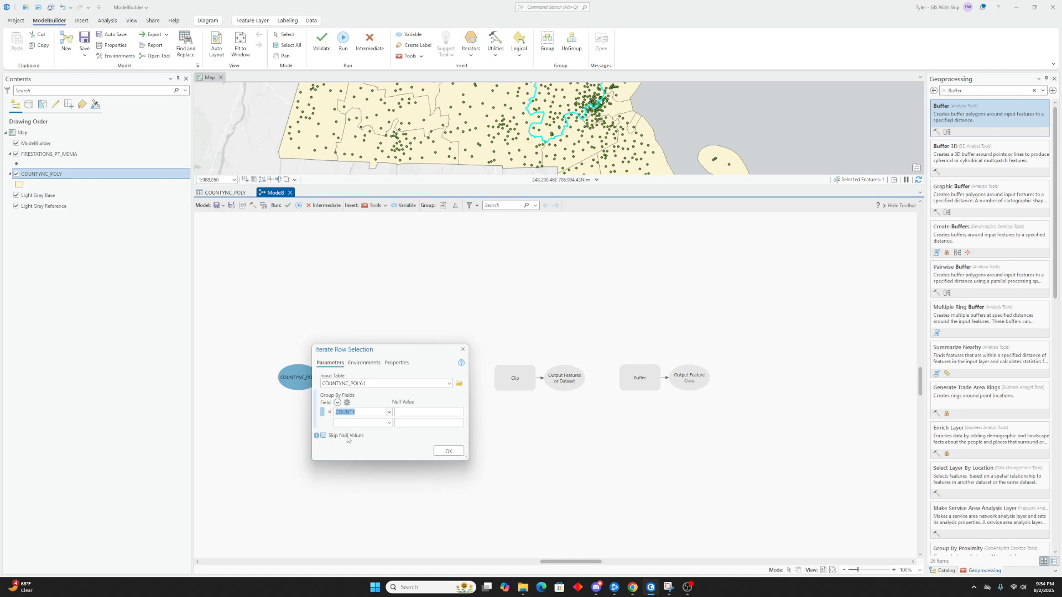
{"action": "left_click", "coordinate": [344, 438]}
{"action": "left_click", "coordinate": [447, 451]}
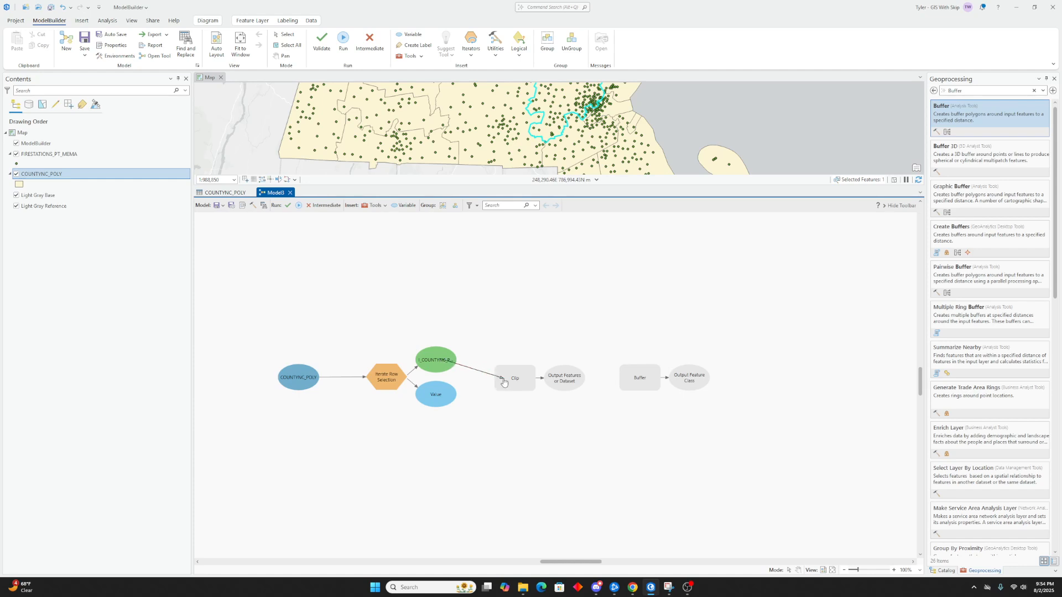
- Connect FIRESTATIONS_PT_MEMA as Clip's input features and the iterator's selected rows as its clip features
{"action": "left_click_drag", "start_coordinate": [47, 155], "coordinate": [531, 372]}
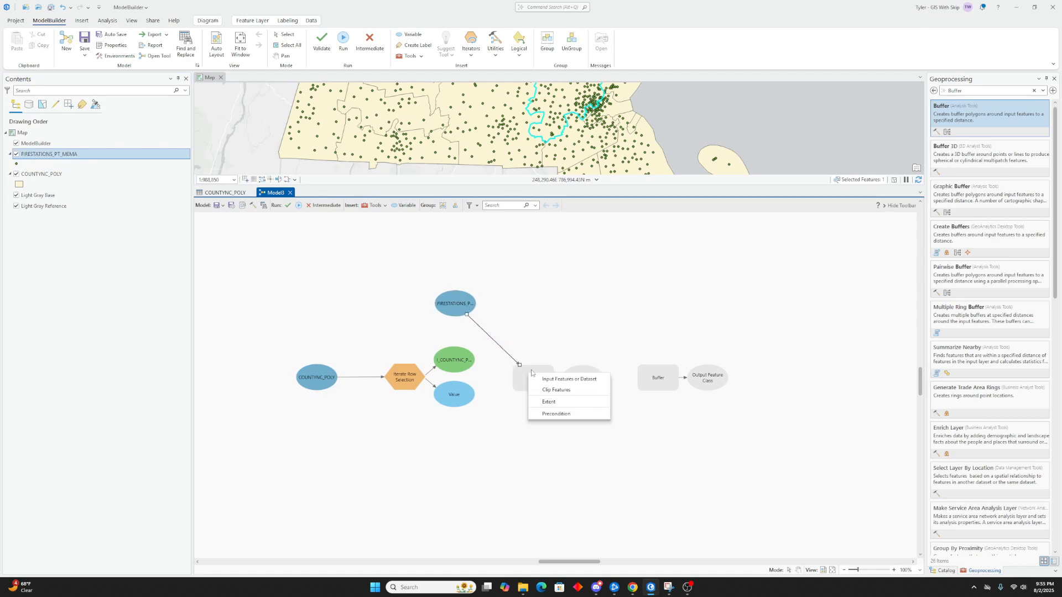
{"action": "left_click", "coordinate": [575, 380]}
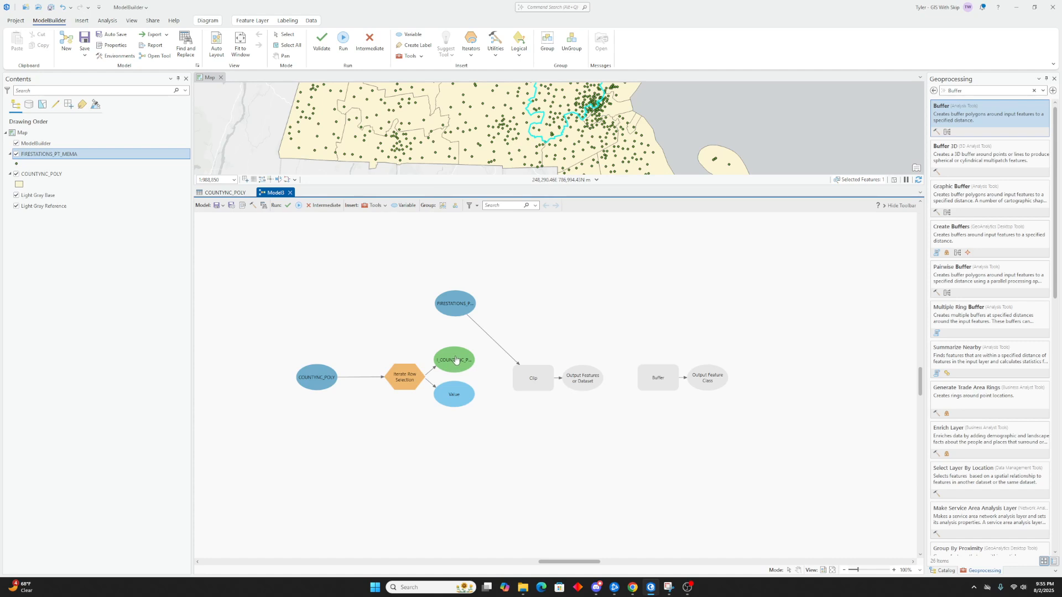
{"action": "left_click_drag", "start_coordinate": [456, 359], "coordinate": [518, 379]}
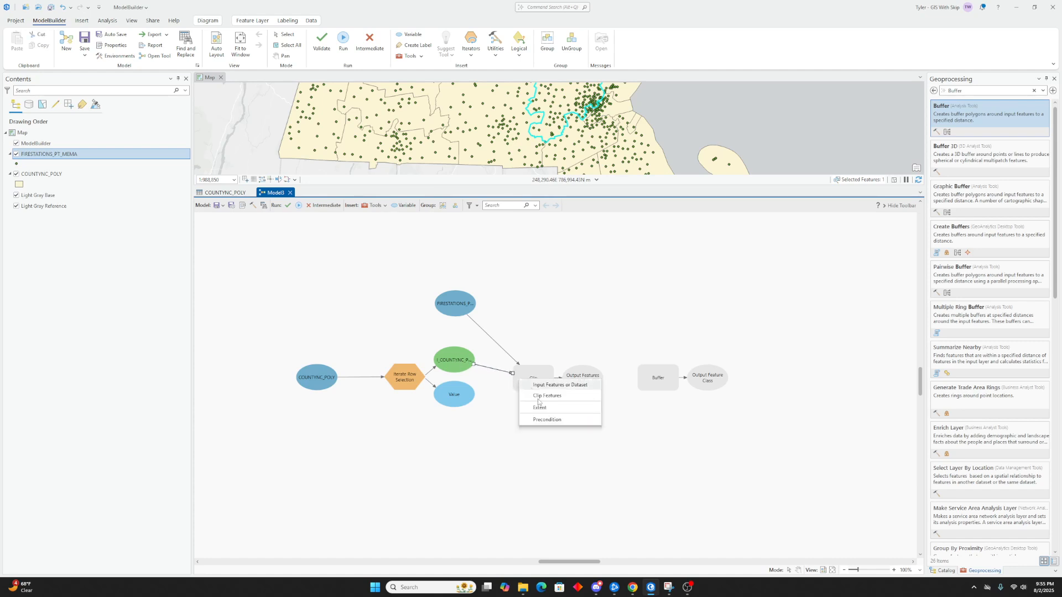
{"action": "left_click", "coordinate": [543, 396]}
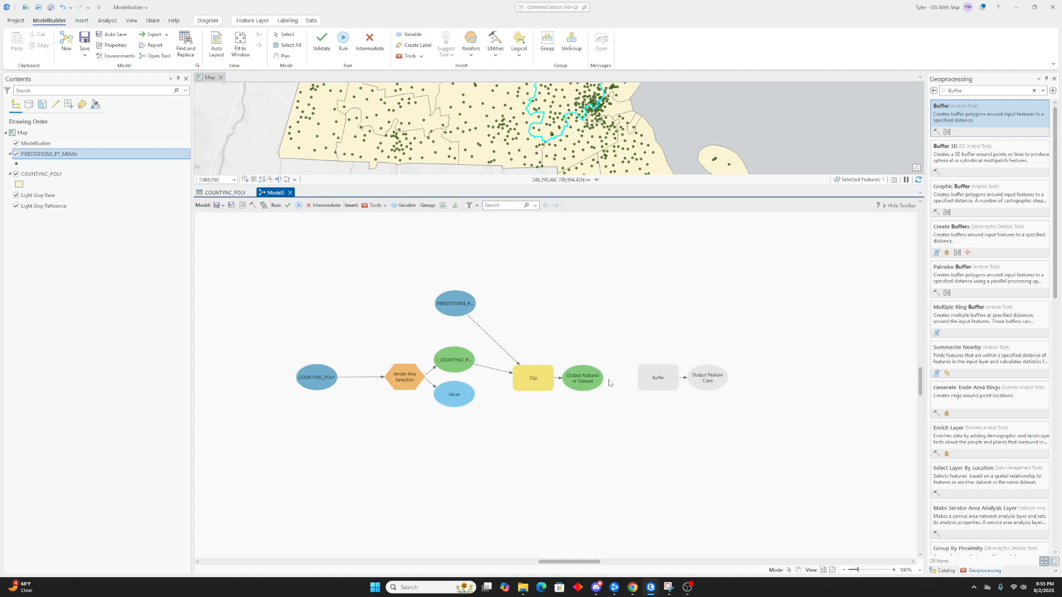
- Connect Clip's output to Buffer and set the buffer distance to 3 Miles
{"action": "left_click_drag", "start_coordinate": [591, 381], "coordinate": [650, 381]}
{"action": "left_click", "coordinate": [675, 384]}
{"action": "double_click", "coordinate": [661, 383]}
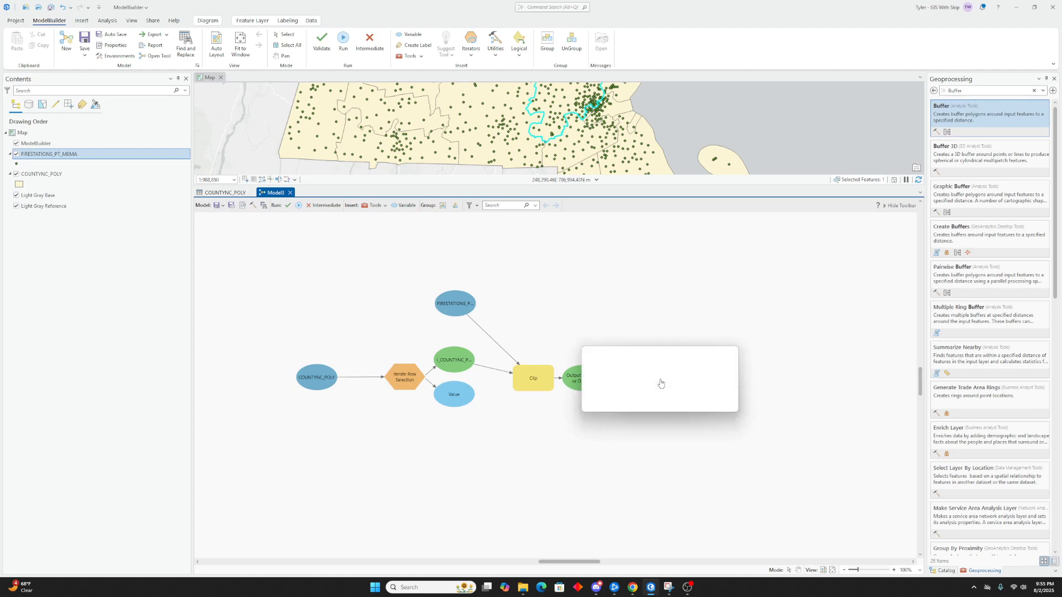
{"action": "left_click", "coordinate": [650, 445]}
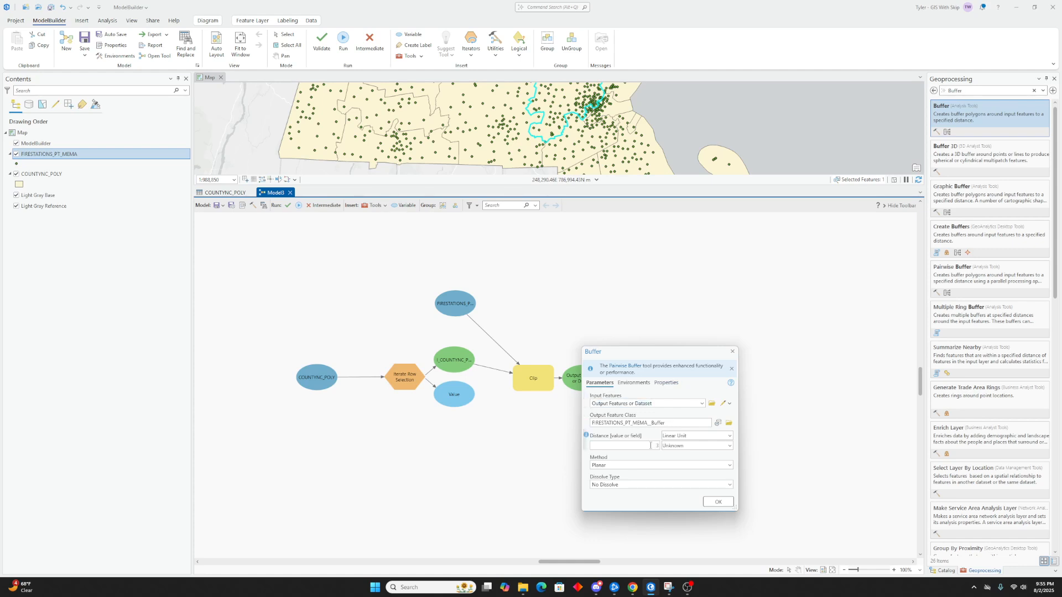
{"action": "type", "text": "3"}
{"action": "left_click", "coordinate": [684, 446]}
{"action": "left_click", "coordinate": [694, 333]}
{"action": "left_click", "coordinate": [718, 501]}
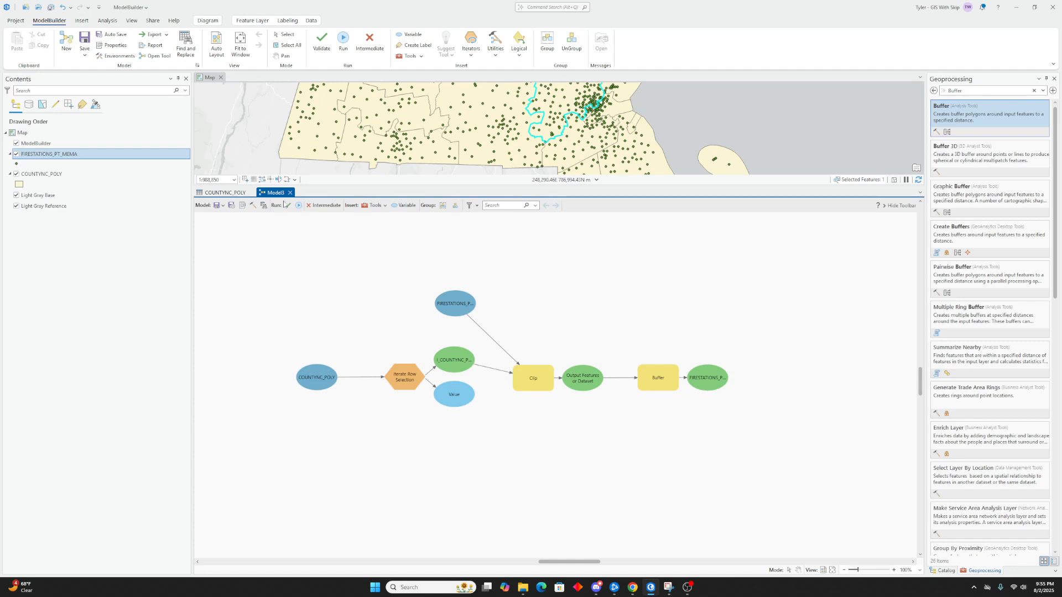
- Set the buffer output to be added to the display and run the model
{"action": "right_click", "coordinate": [708, 382]}
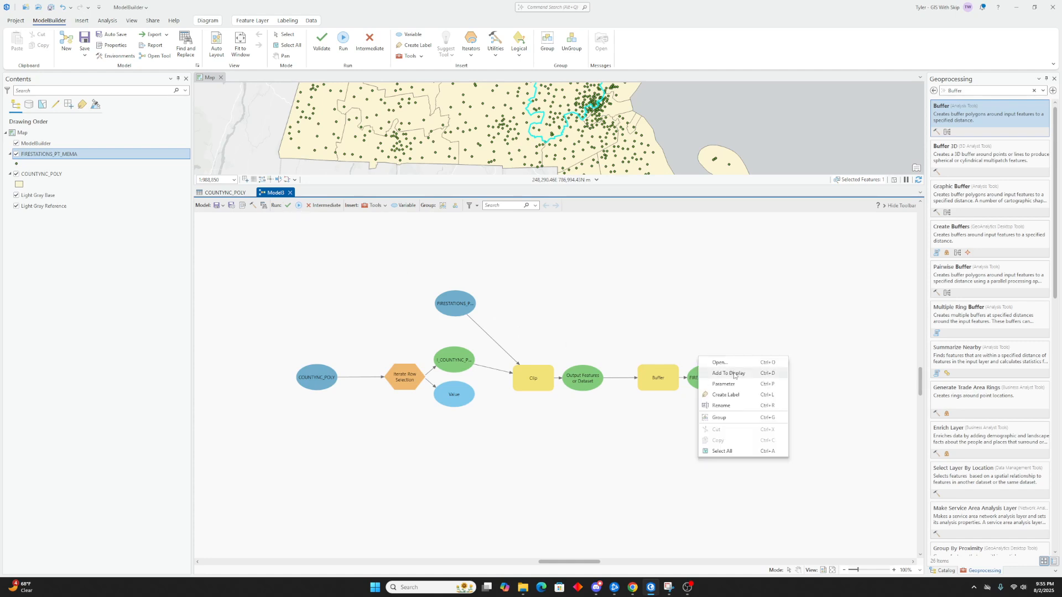
{"action": "left_click", "coordinate": [730, 373]}
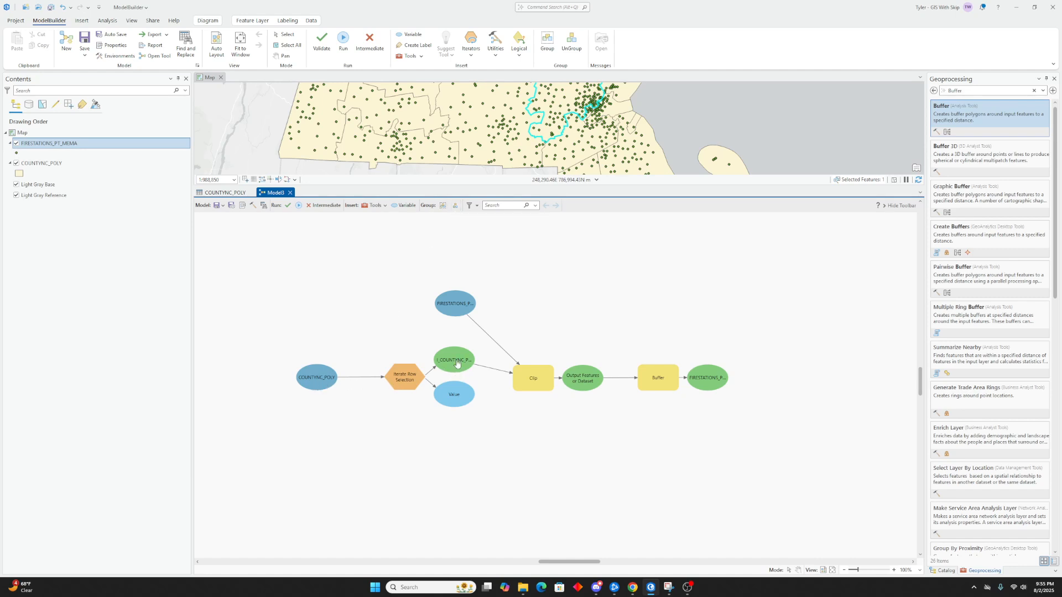
{"action": "type", "text": "dd"}
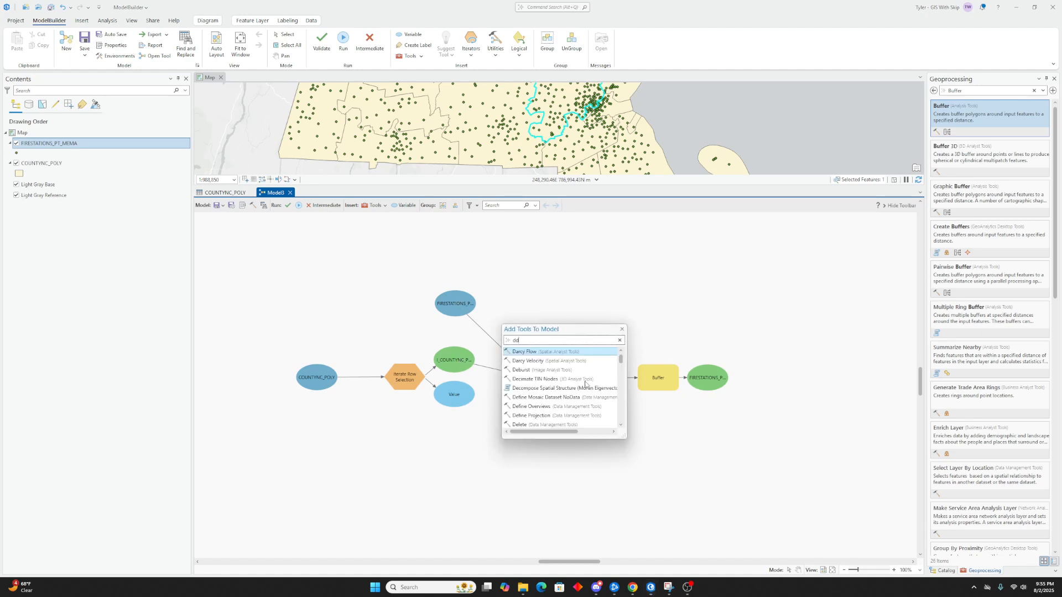
{"action": "left_click", "coordinate": [622, 330]}
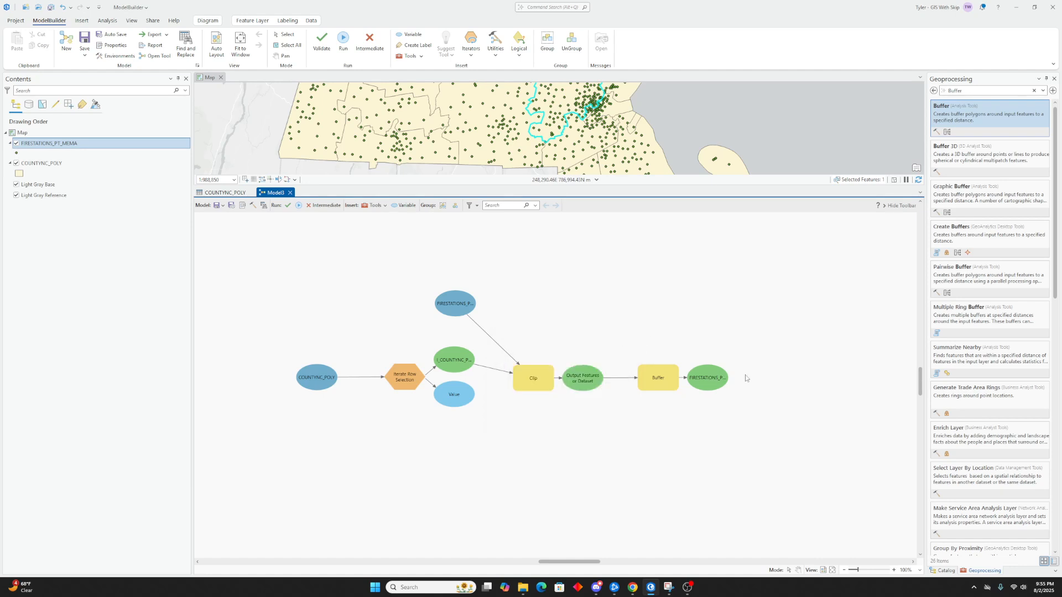
{"action": "left_click", "coordinate": [298, 206]}
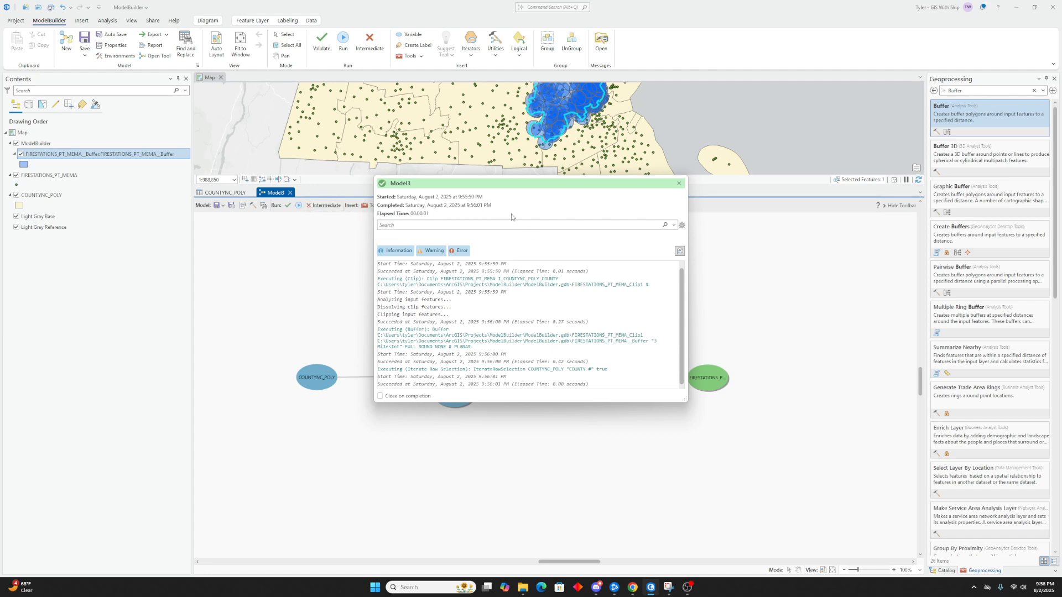
{"action": "left_click_drag", "start_coordinate": [530, 185], "coordinate": [505, 274]}
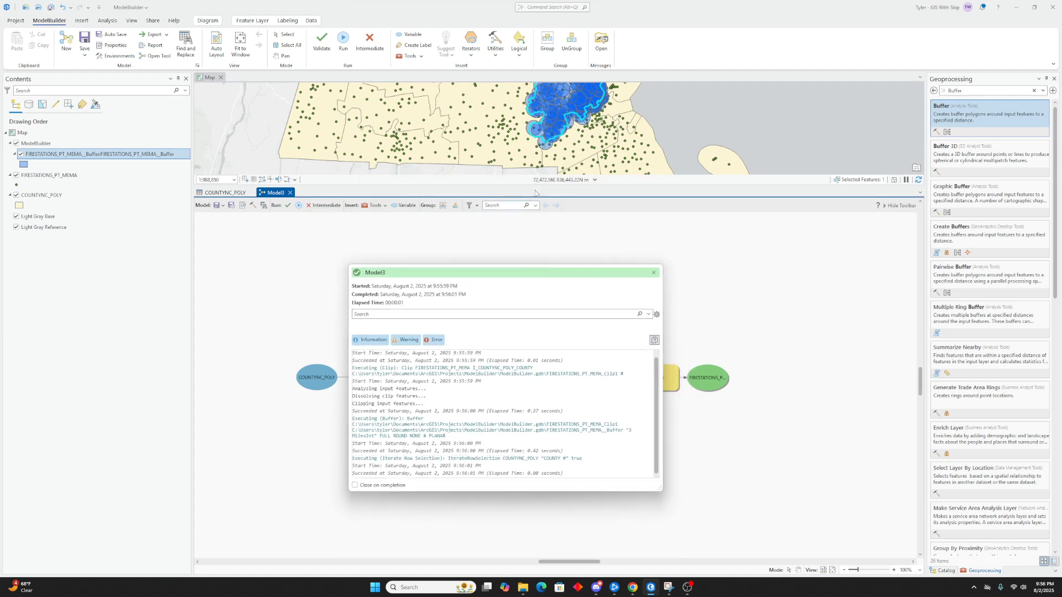
{"action": "left_click", "coordinate": [654, 273]}
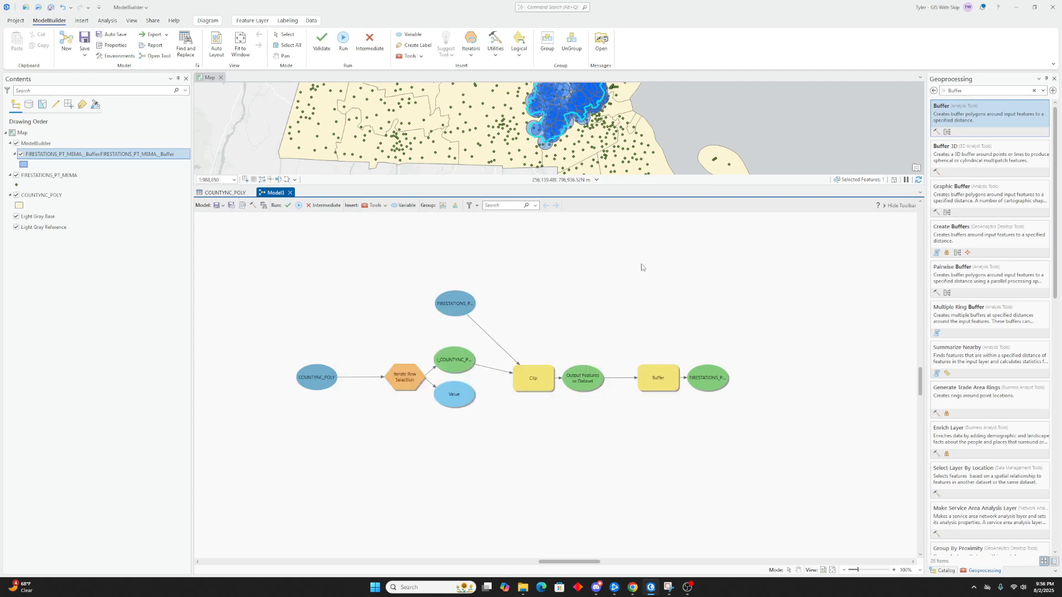
{"action": "left_click", "coordinate": [666, 125]}
{"action": "left_click_drag", "start_coordinate": [666, 126], "coordinate": [583, 129]}
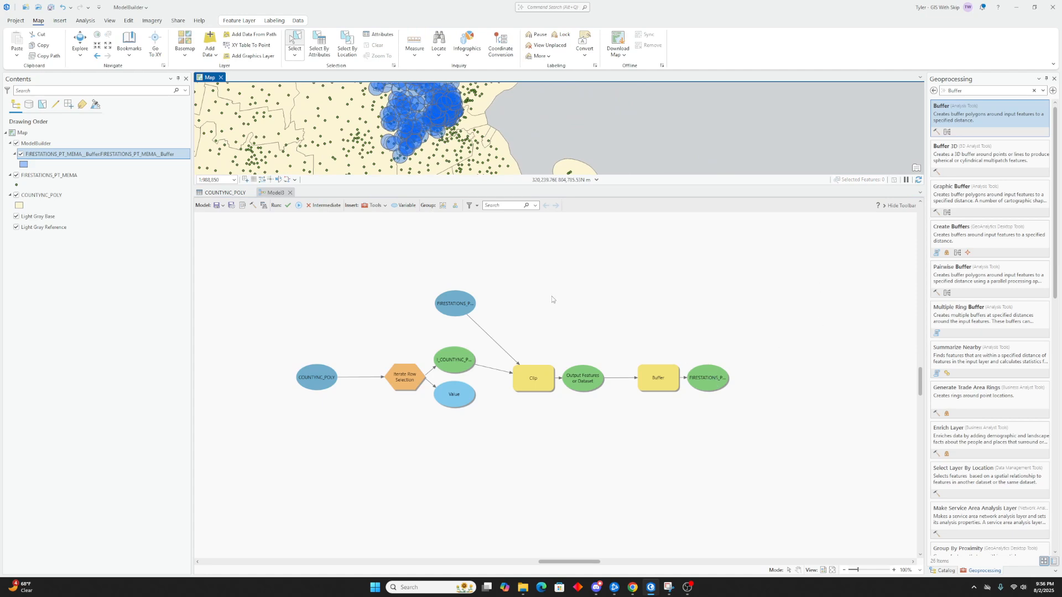
- Run the model twice more, closing the progress dialog after each run
{"action": "left_click", "coordinate": [299, 206]}
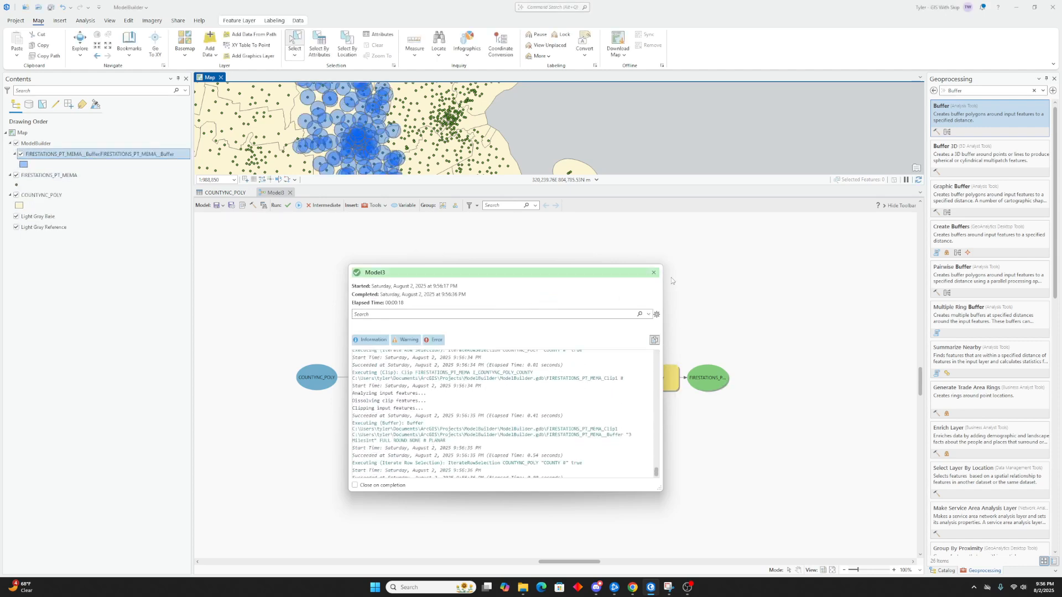
{"action": "left_click", "coordinate": [654, 272]}
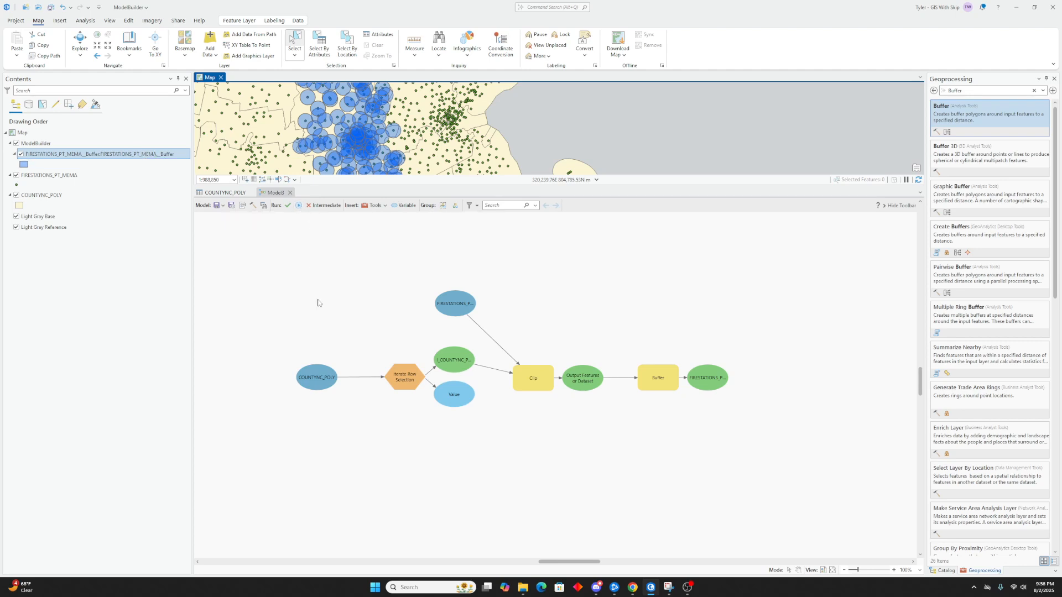
{"action": "left_click", "coordinate": [298, 205]}
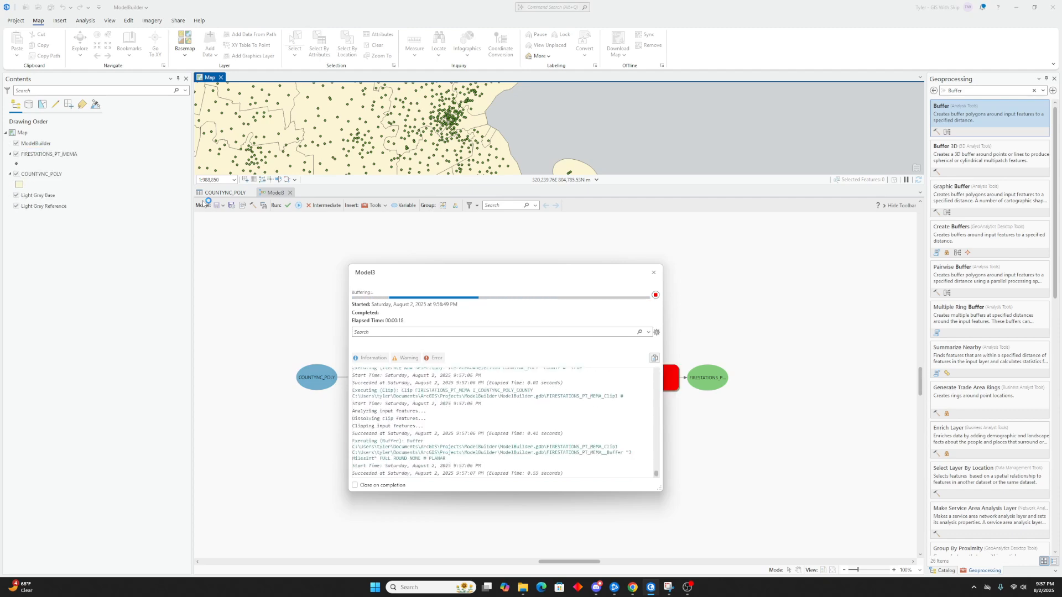
{"action": "left_click", "coordinate": [653, 272]}
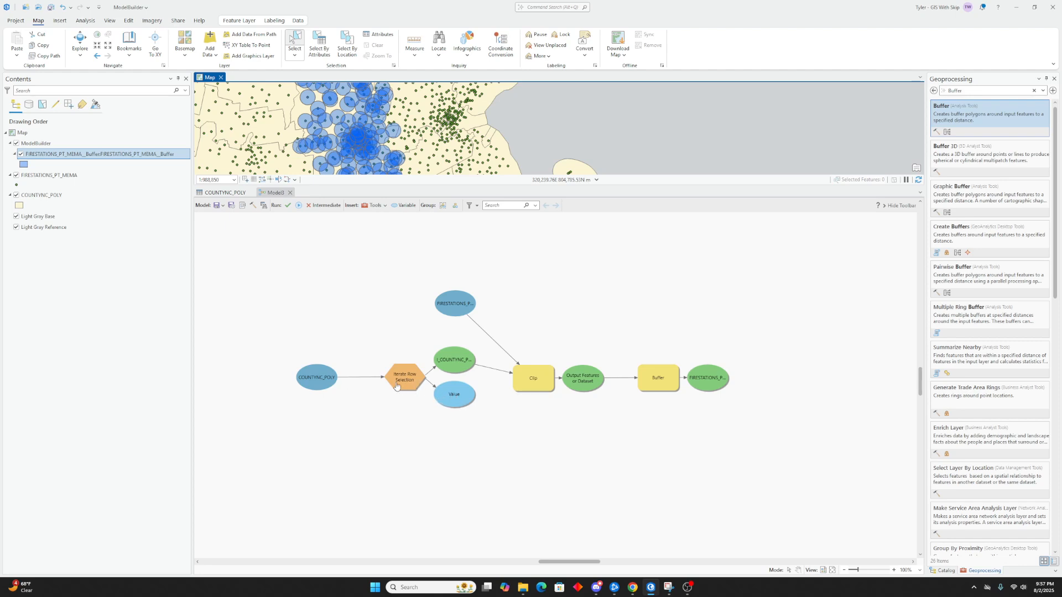
- Examine the COUNTY values in the COUNTYNC_POLY attribute table alongside the model
{"action": "left_click", "coordinate": [231, 194]}
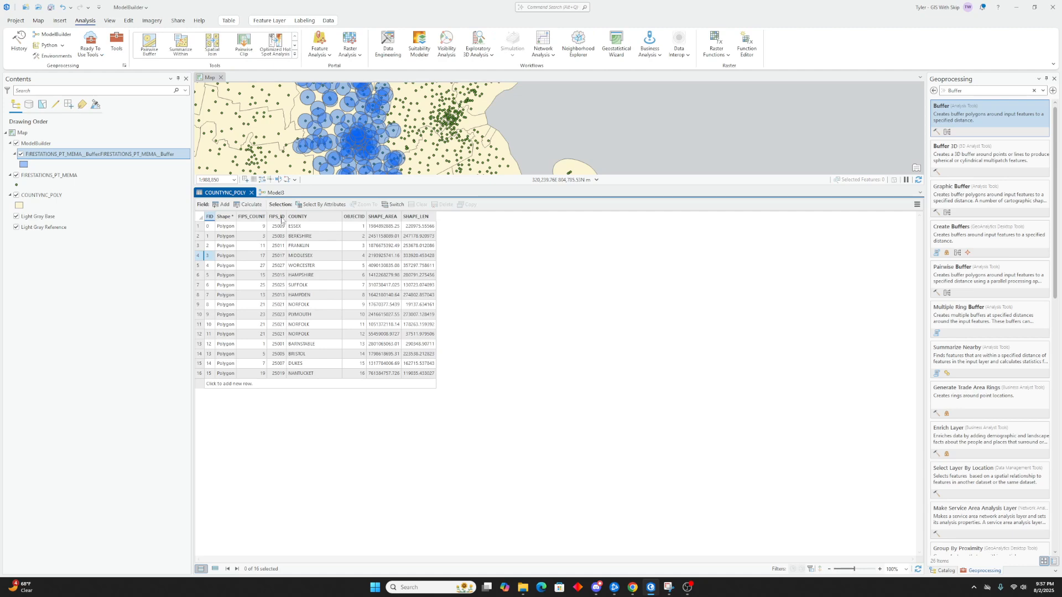
{"action": "left_click", "coordinate": [274, 193]}
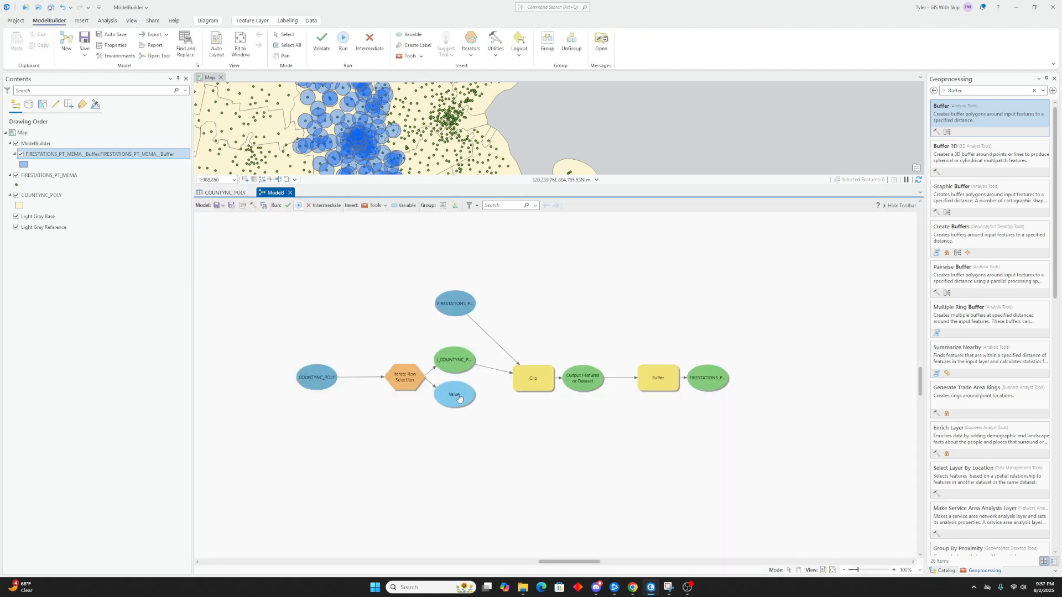
{"action": "left_click", "coordinate": [226, 193]}
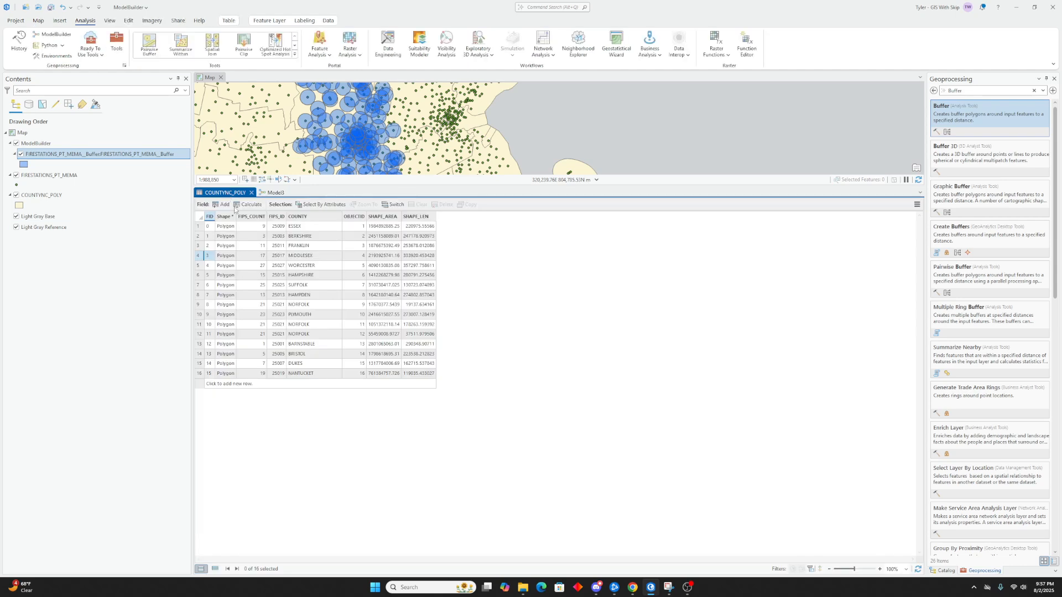
{"action": "left_click", "coordinate": [320, 238]}
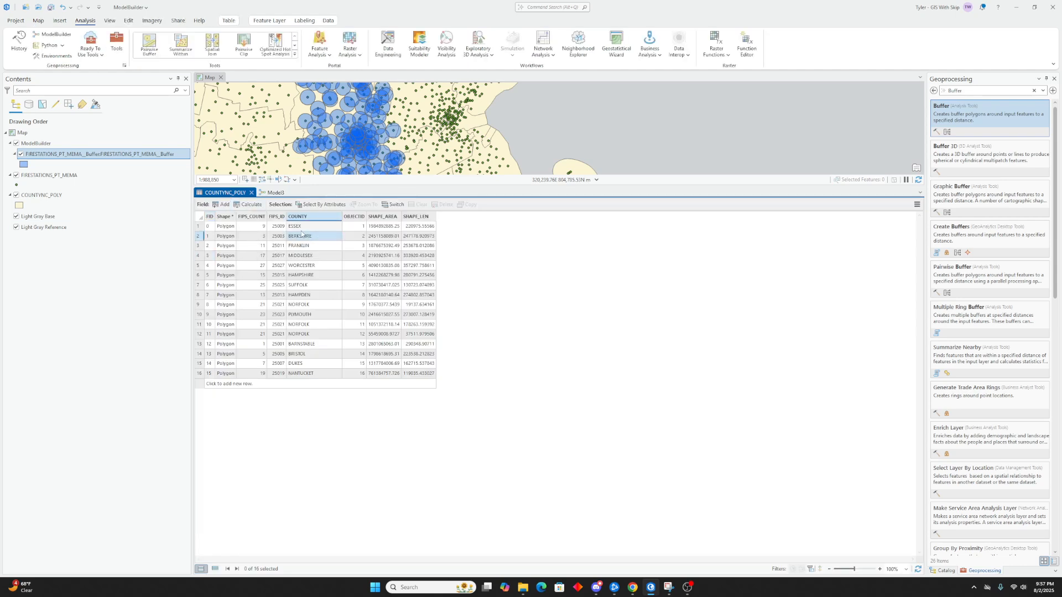
{"action": "left_click", "coordinate": [273, 193]}
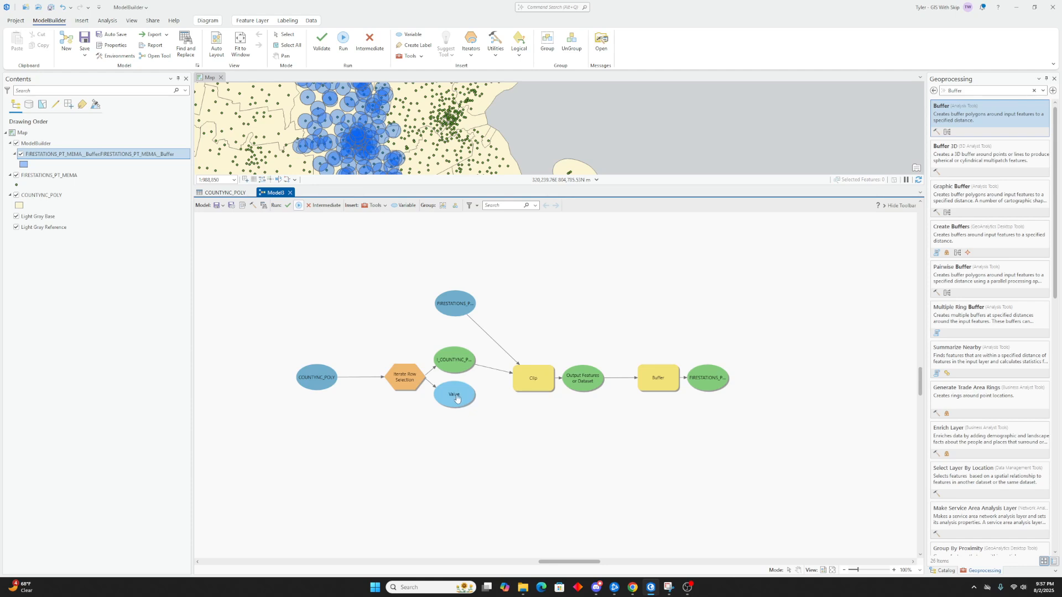
- Append the inline variable %Value% to the Buffer output name FIRESTATIONS_PT_MEMA_Buffer and validate the model
{"action": "double_click", "coordinate": [715, 380]}
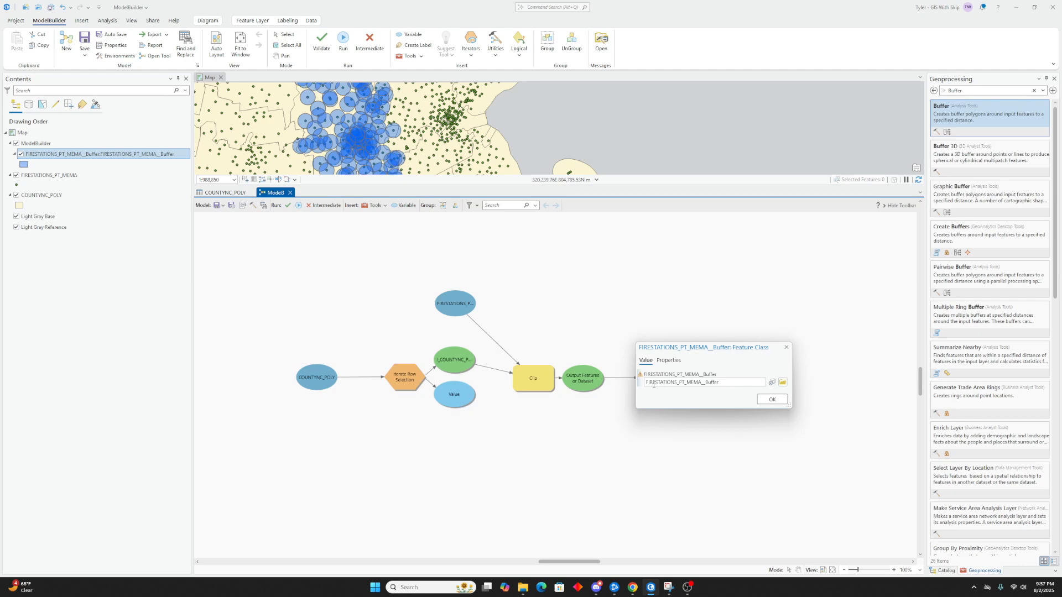
{"action": "left_click", "coordinate": [726, 382]}
{"action": "type", "text": "%Value%"}
{"action": "left_click", "coordinate": [772, 399]}
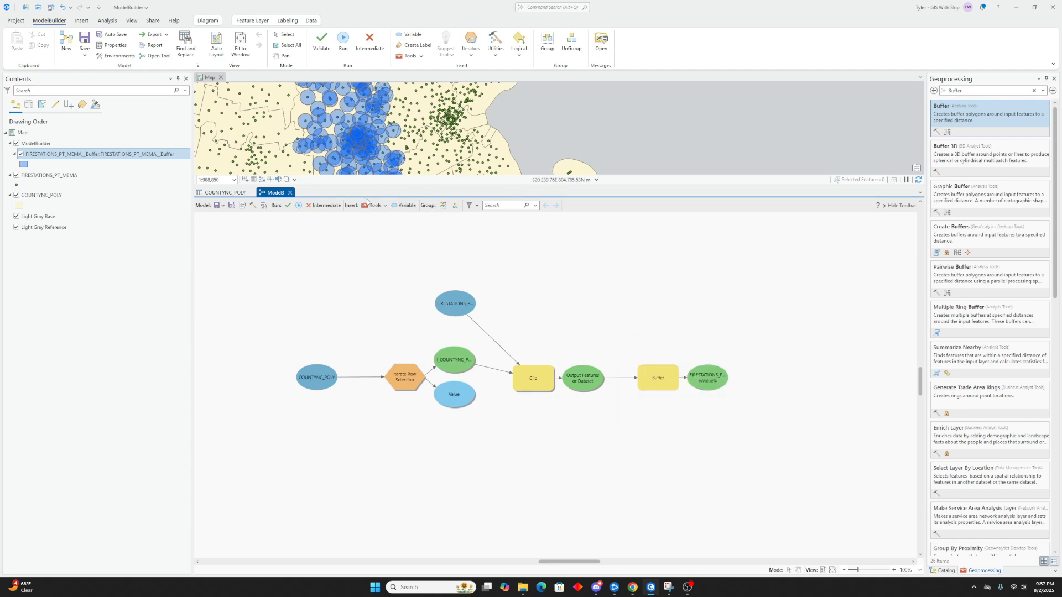
{"action": "left_click", "coordinate": [288, 206]}
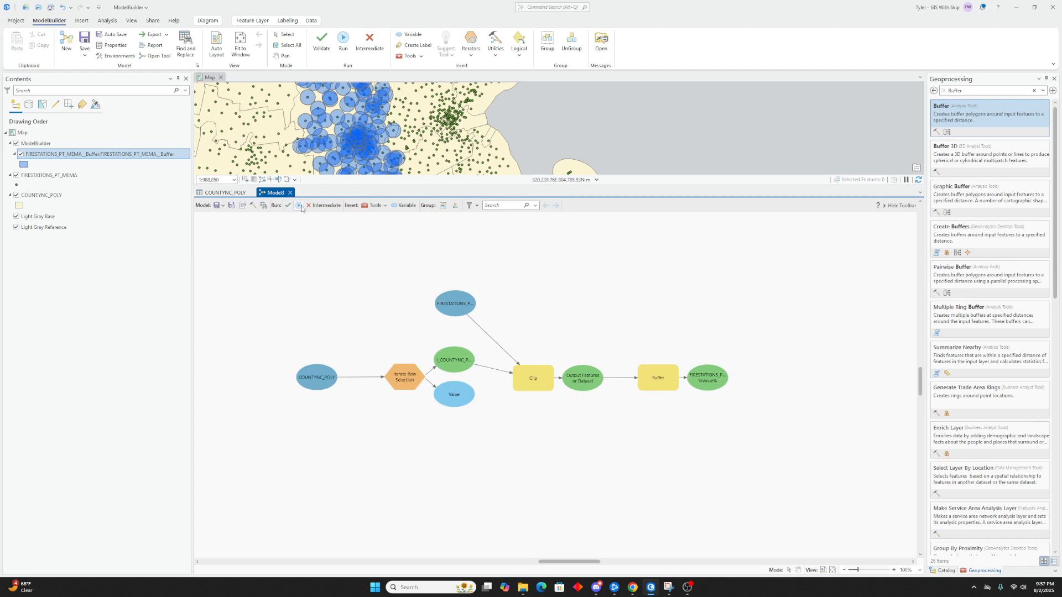
- Remove the buffer output layer from the map and refresh ModelBuilder.gdb in the Catalog
{"action": "right_click", "coordinate": [97, 157]}
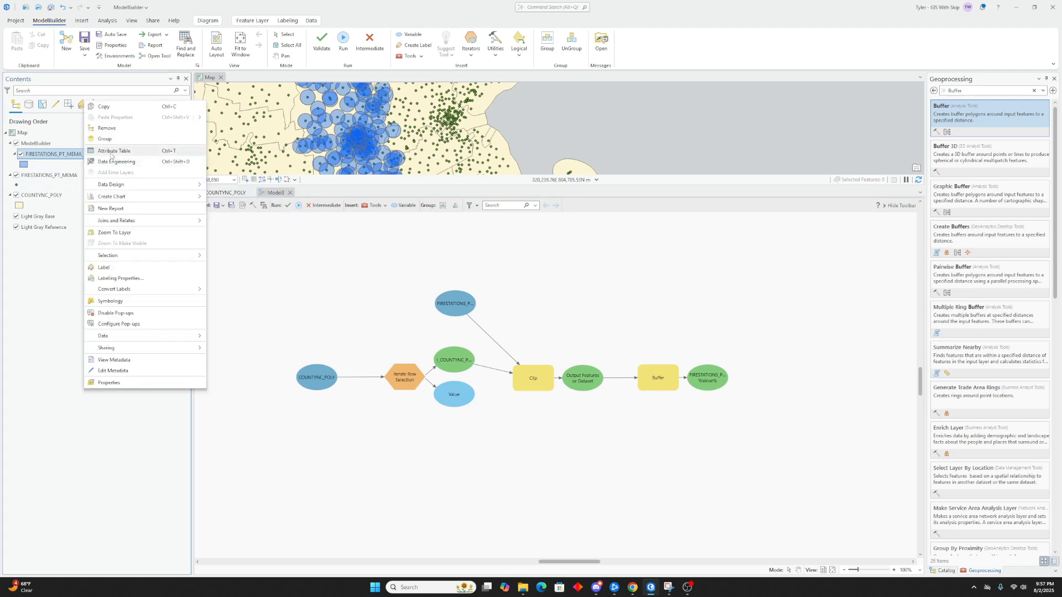
{"action": "left_click", "coordinate": [108, 129]}
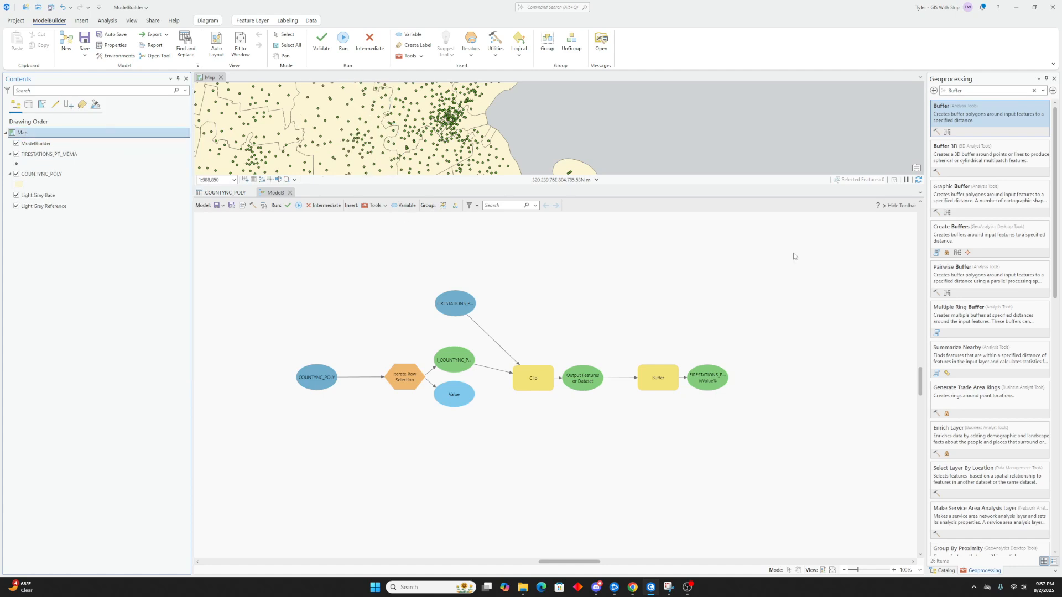
{"action": "left_click", "coordinate": [944, 570]}
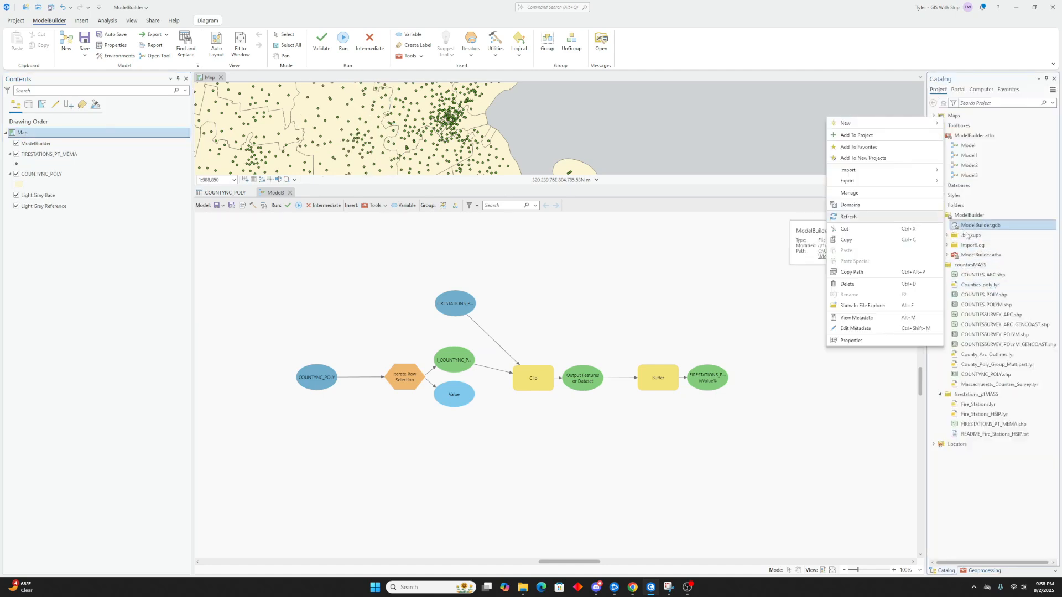
{"action": "right_click", "coordinate": [976, 225]}
{"action": "left_click", "coordinate": [857, 217]}
- Delete all existing buffer and clip feature classes from ModelBuilder.gdb
{"action": "left_click", "coordinate": [980, 236]}
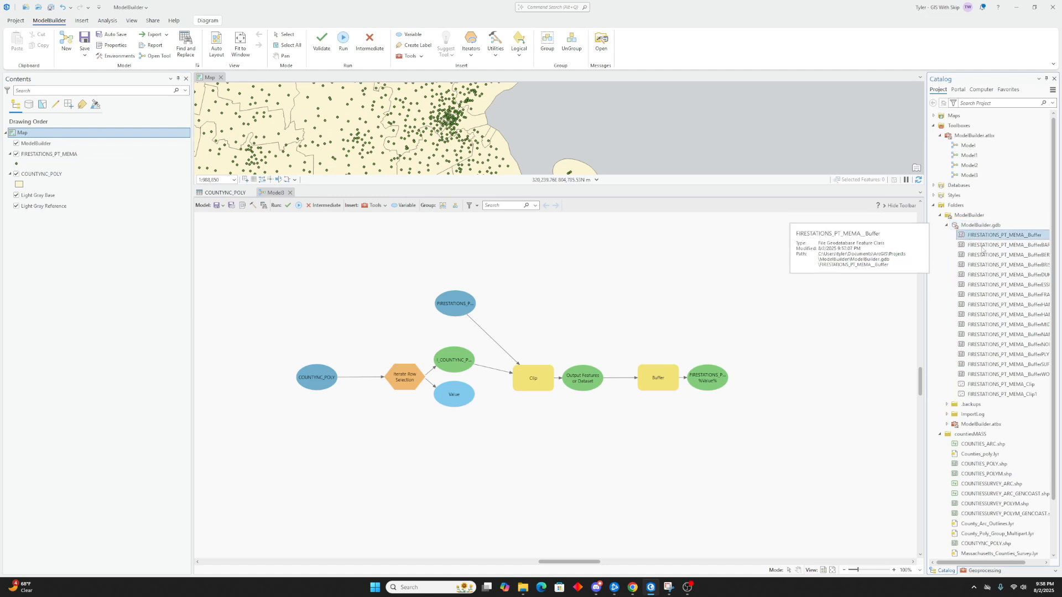
{"action": "left_click", "coordinate": [1001, 391], "text": "shift"}
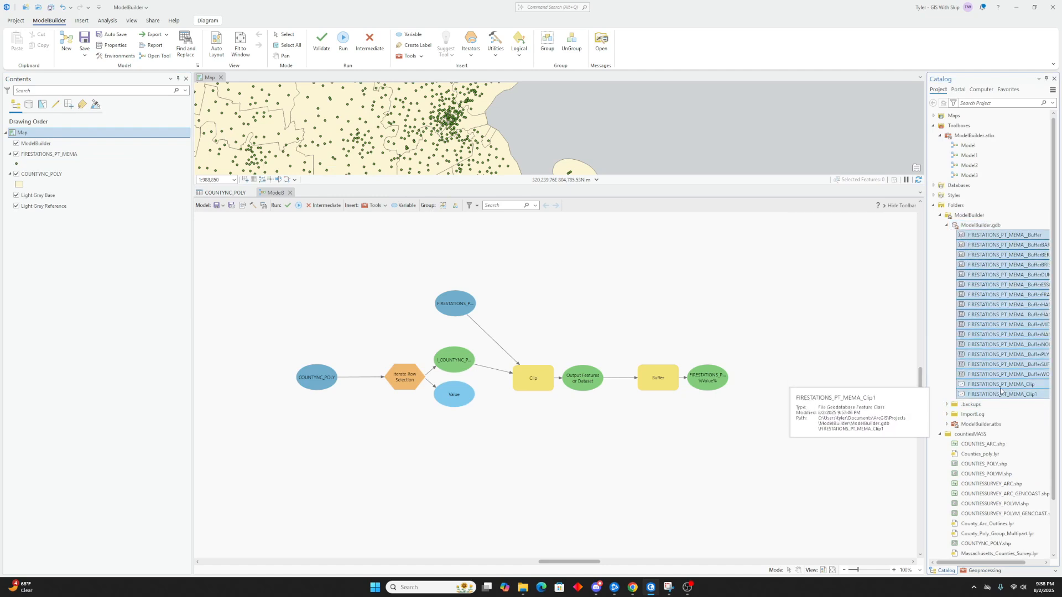
{"action": "key", "text": "Delete"}
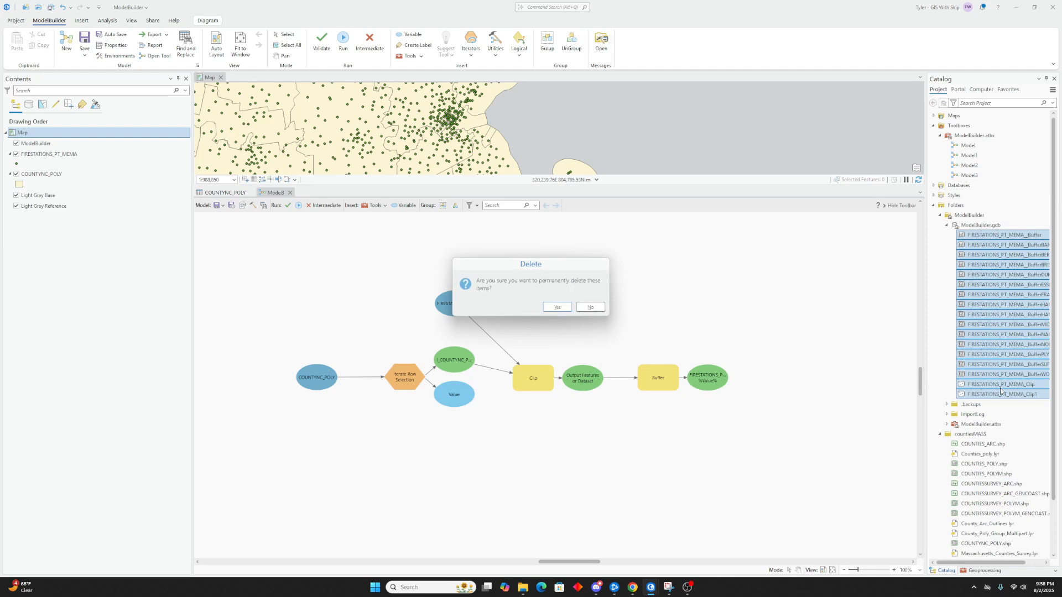
{"action": "left_click", "coordinate": [557, 307]}
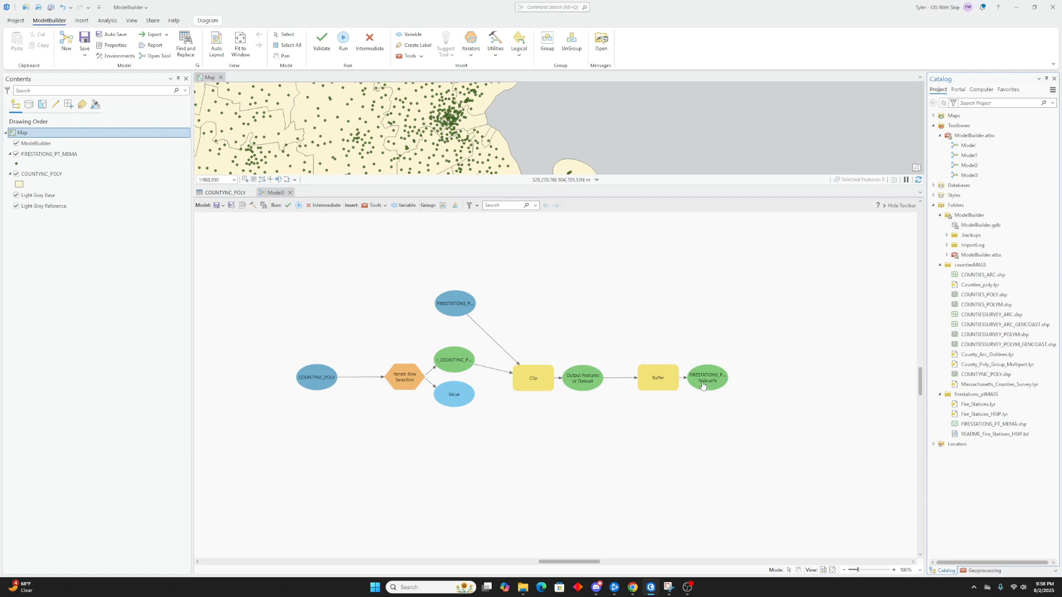
- Run the model again and widen the Contents pane to show the per-county buffer layer names
{"action": "left_click", "coordinate": [298, 206]}
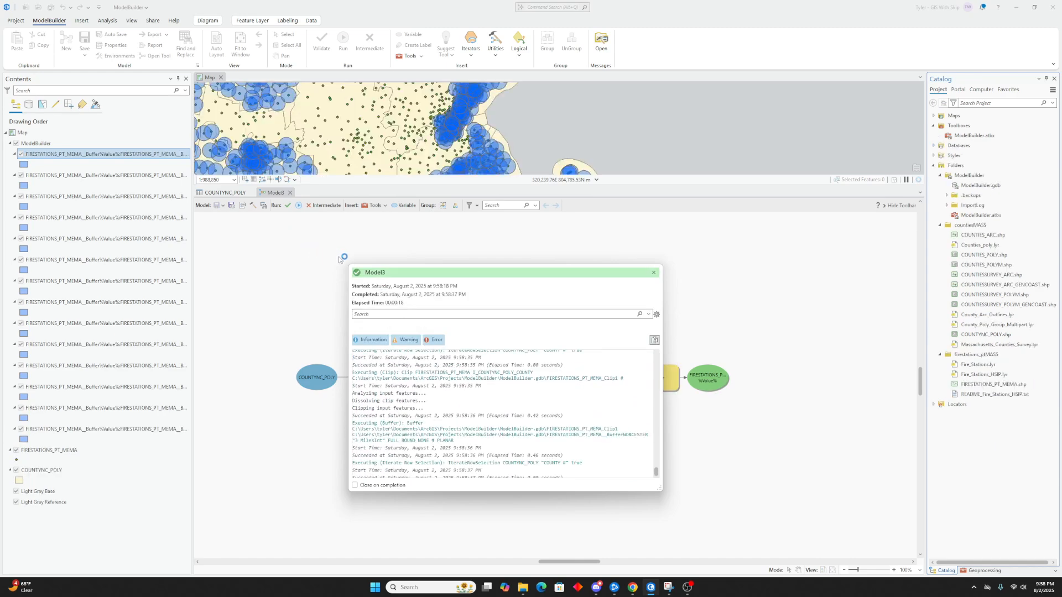
{"action": "left_click", "coordinate": [653, 272]}
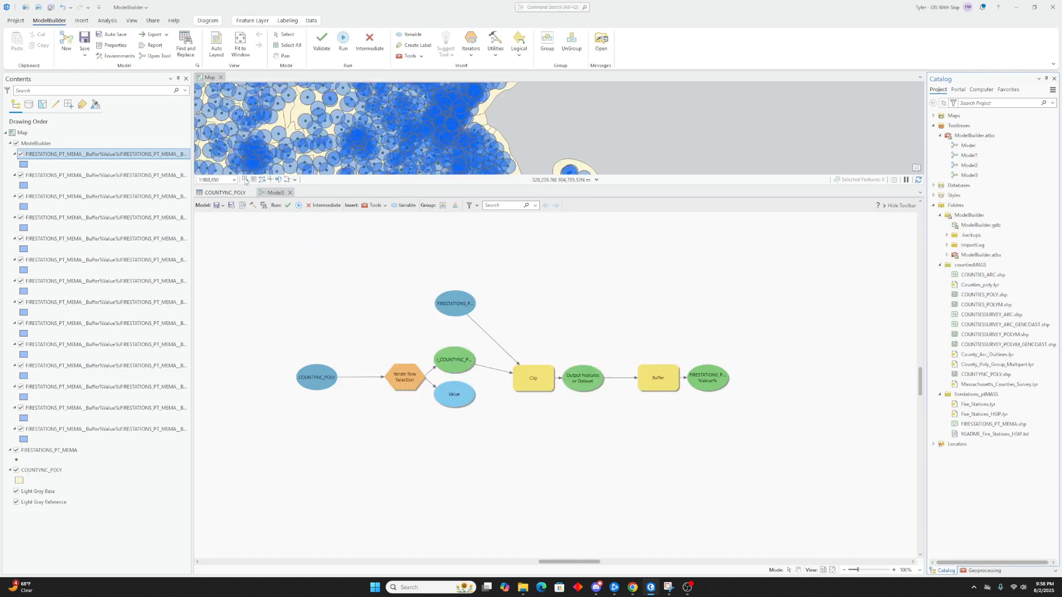
{"action": "left_click_drag", "start_coordinate": [190, 162], "coordinate": [267, 161]}
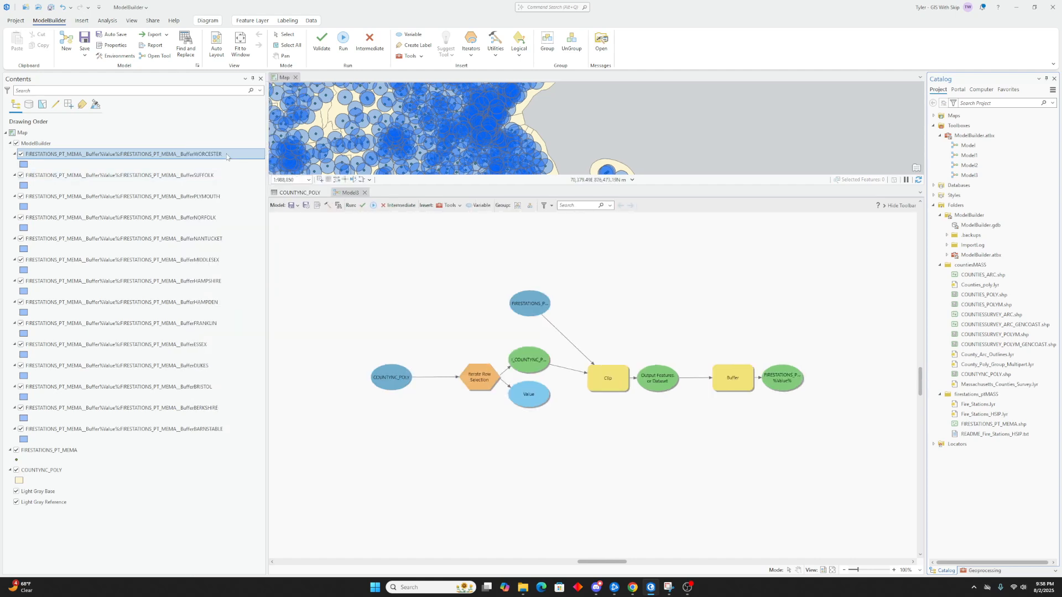